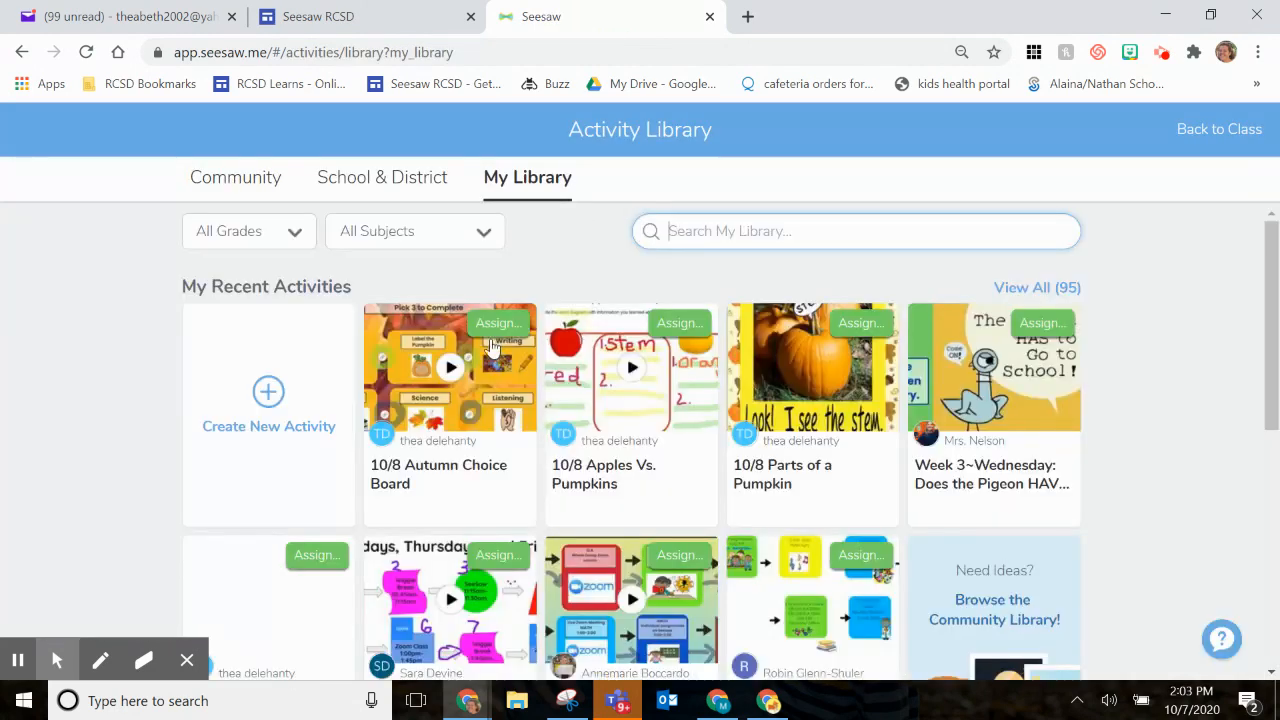
# Create a new activity in My Library and name it "Test Choice Board"
pyautogui.click(268, 400)
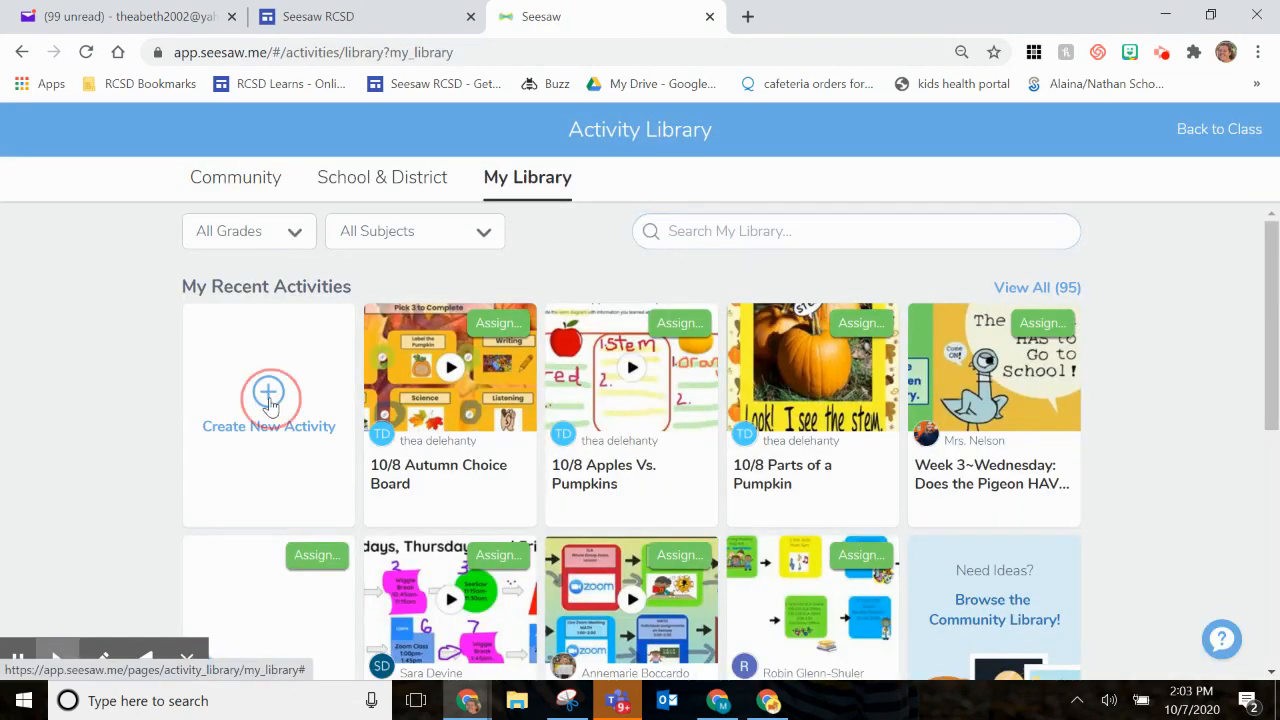
pyautogui.write('T')
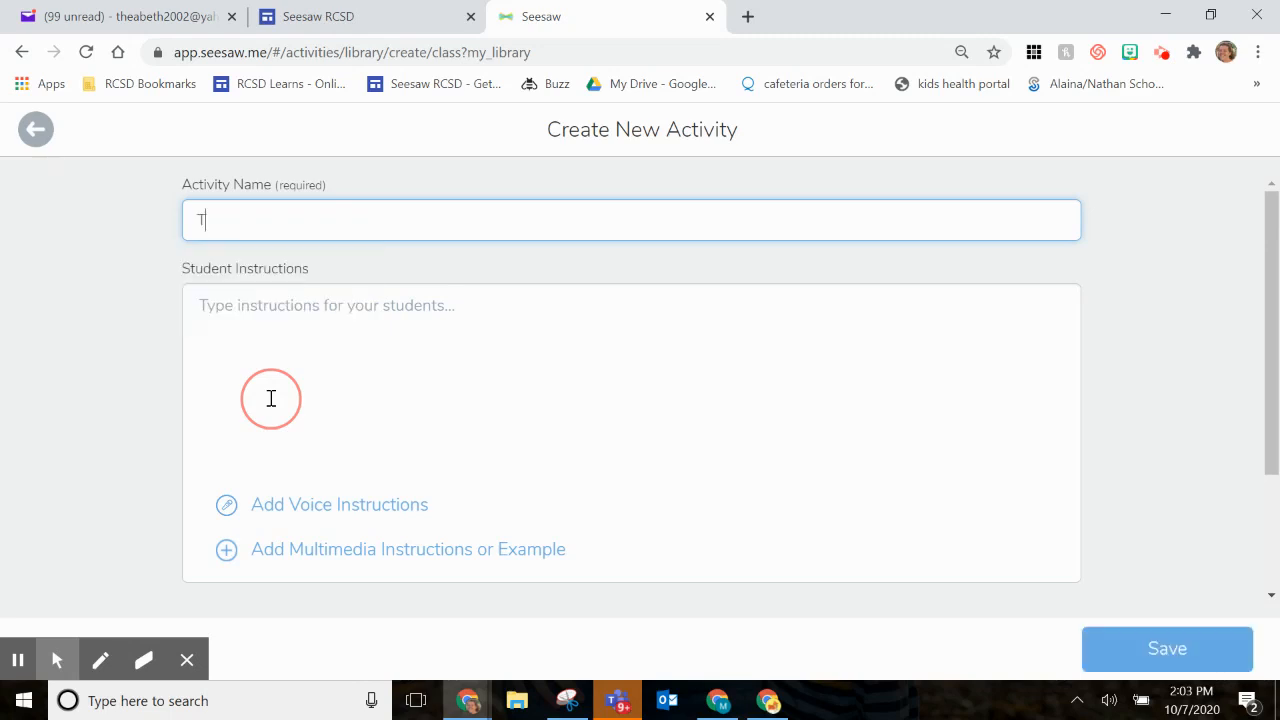
pyautogui.write('est Choice Board')
# Enter the student instructions "You have all week to complete three activities from the choice board. Use the draft tool when you complete one task :draft:"
pyautogui.click(289, 304)
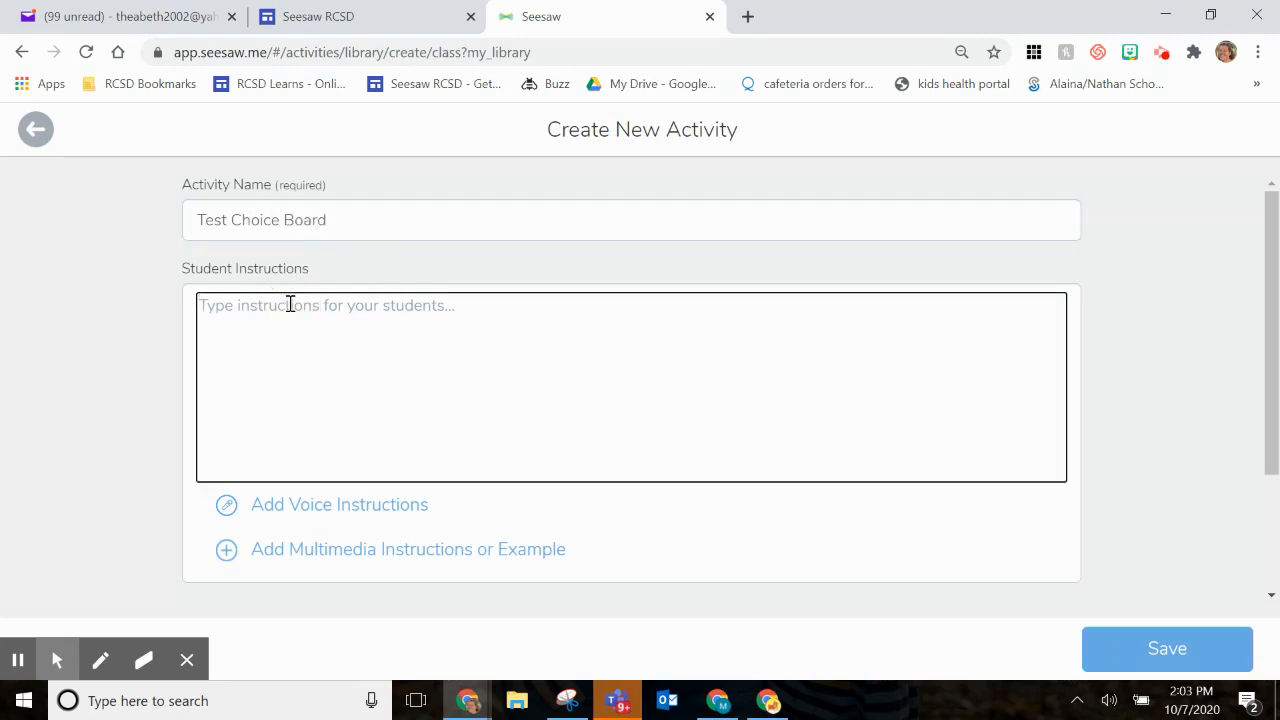
pyautogui.write('You have all week')
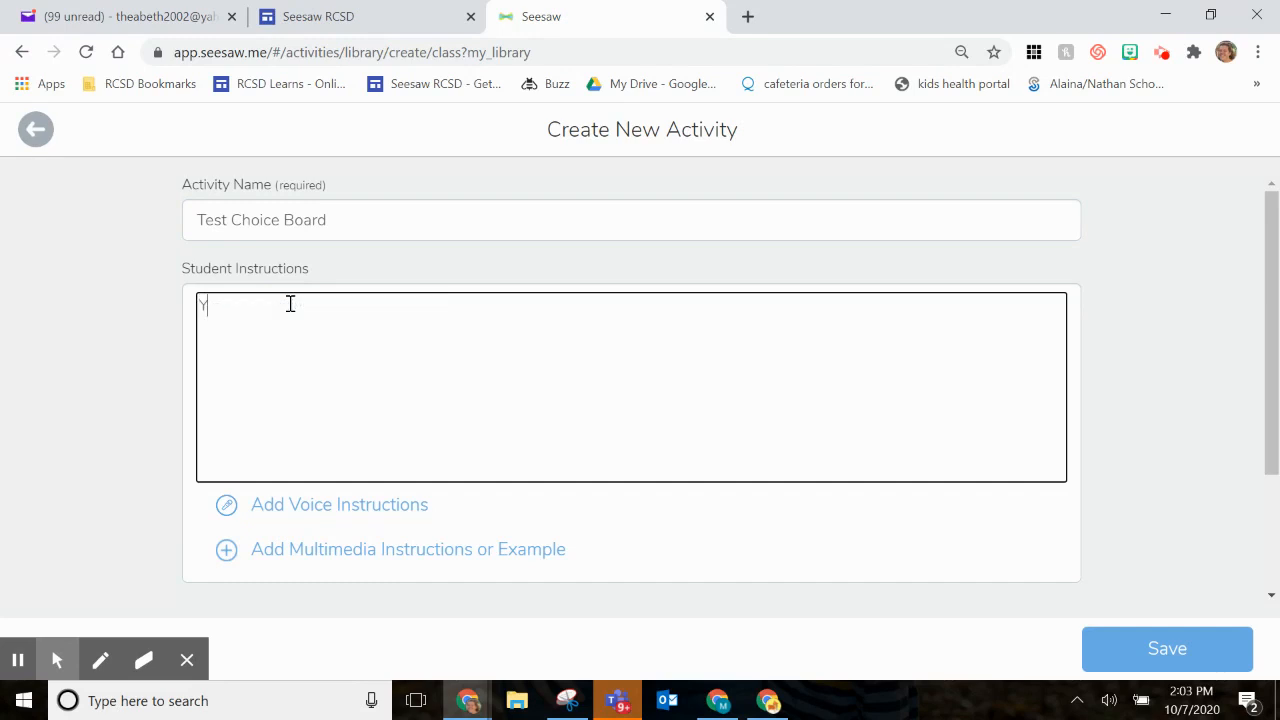
pyautogui.write(' to complete')
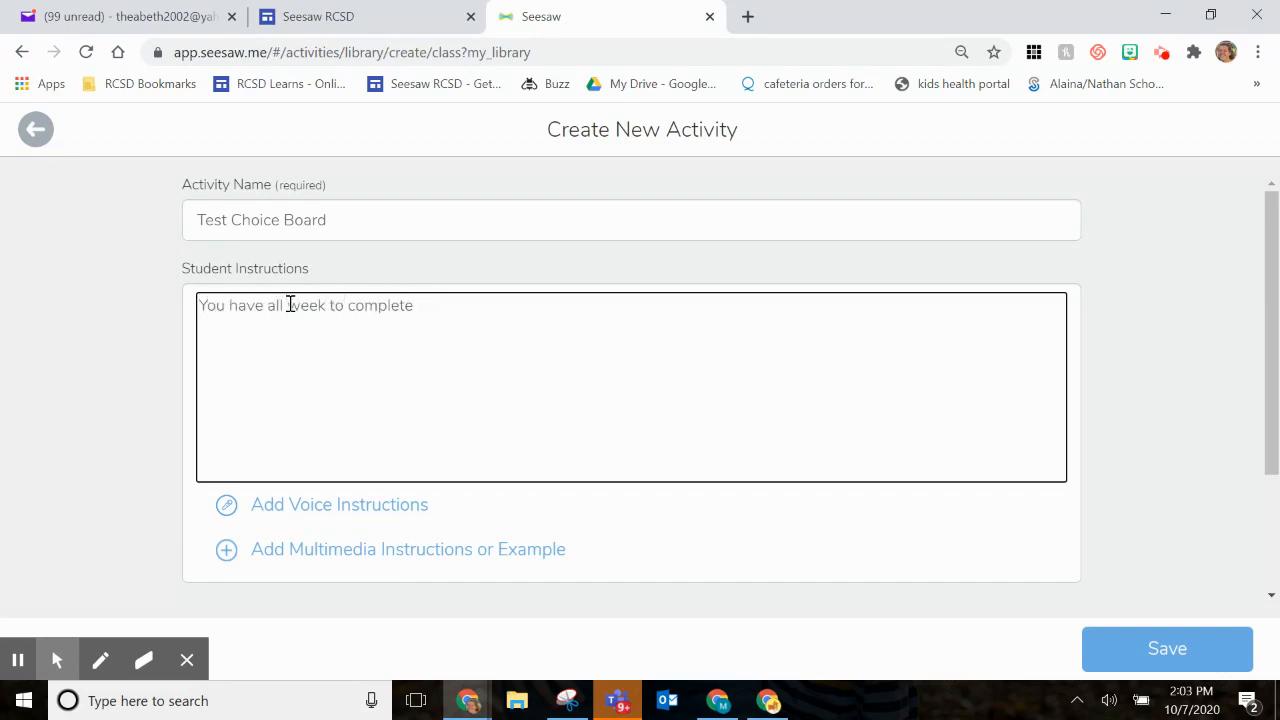
pyautogui.write(' three activities from the ch')
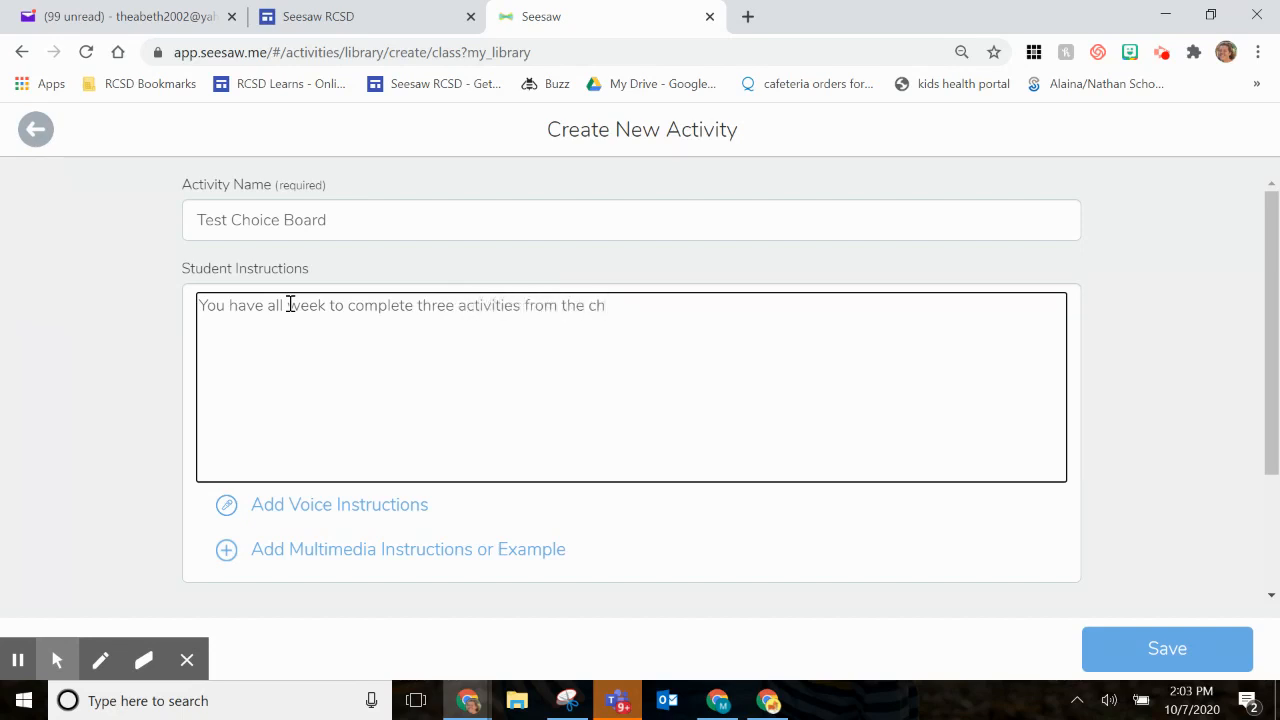
pyautogui.write('oice board.  Ue')
pyautogui.write('Use the draft')
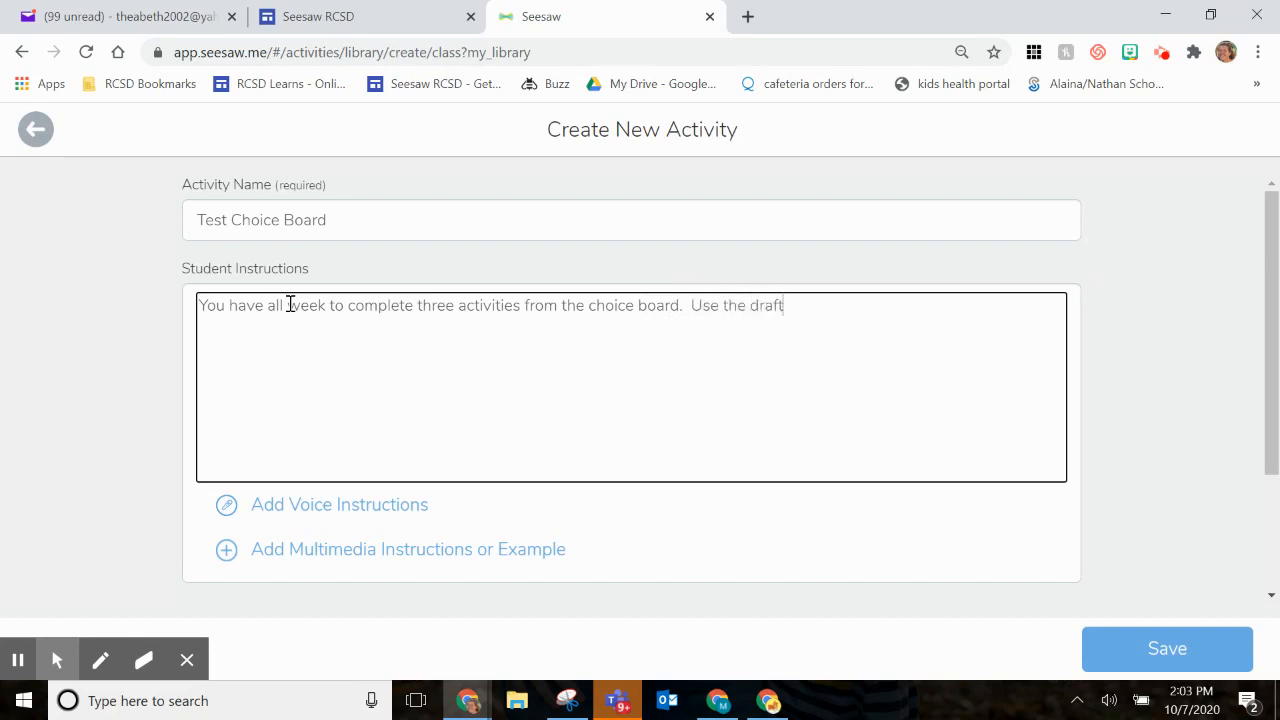
pyautogui.write(' tool when you complete ')
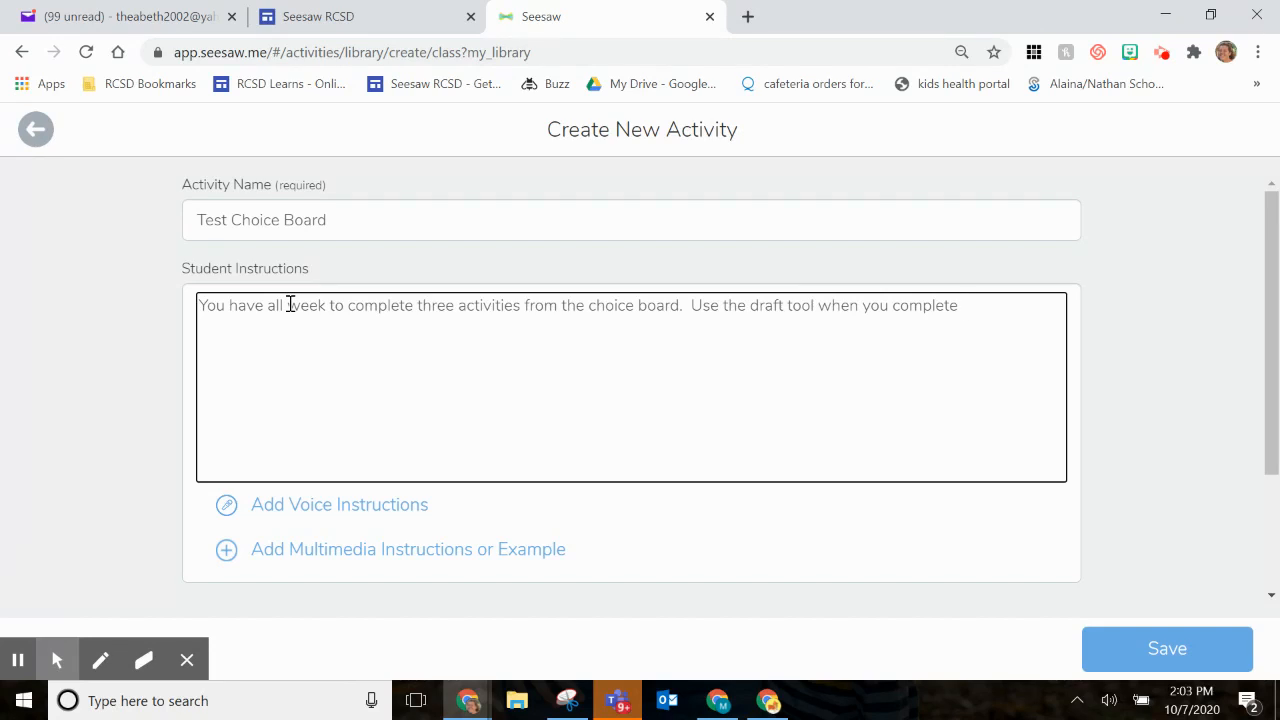
pyautogui.write('one task :')
pyautogui.write('draf')
pyautogui.write('t:')
# Add a second instruction paragraph reading "On Friday you will click the green check :green: to hand in your work to me!"
pyautogui.write('On Friday you will')
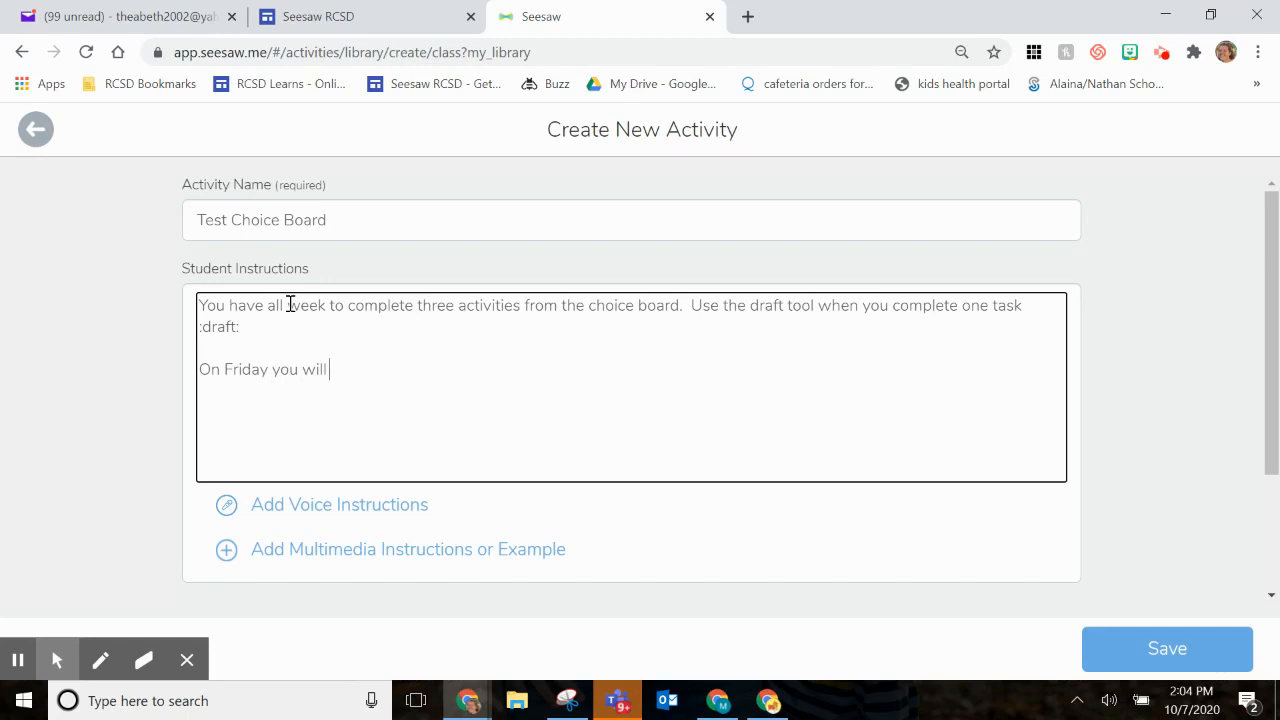
pyautogui.write('click the green che')
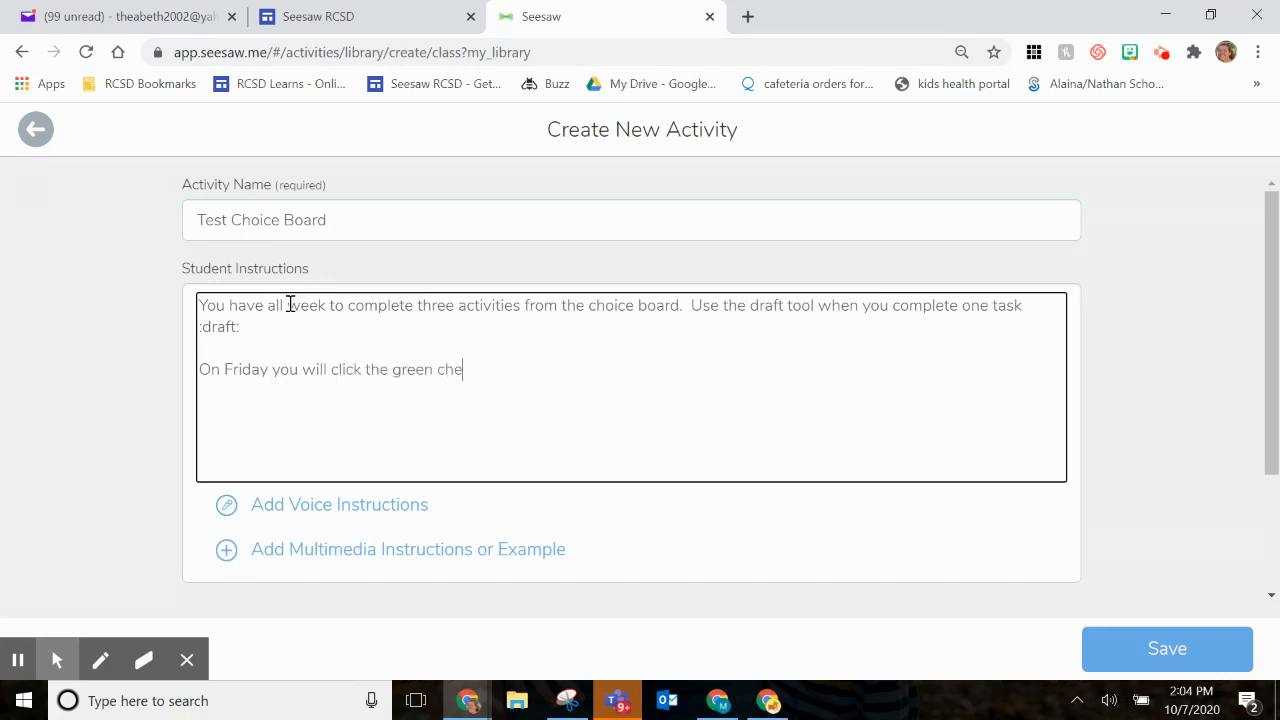
pyautogui.write('ck :green: to hand in your work to me!')
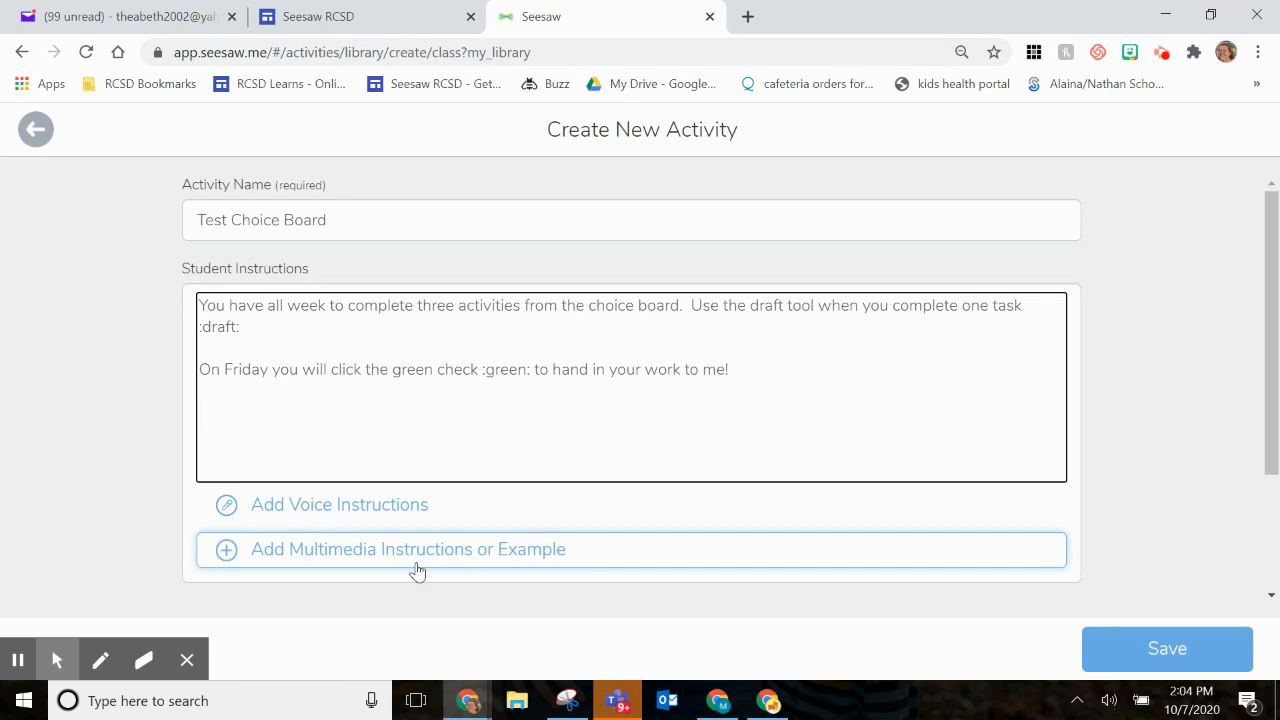
# Add a template for student responses to the activity, using a blank drawing
pyautogui.scroll(-1, 417, 566)
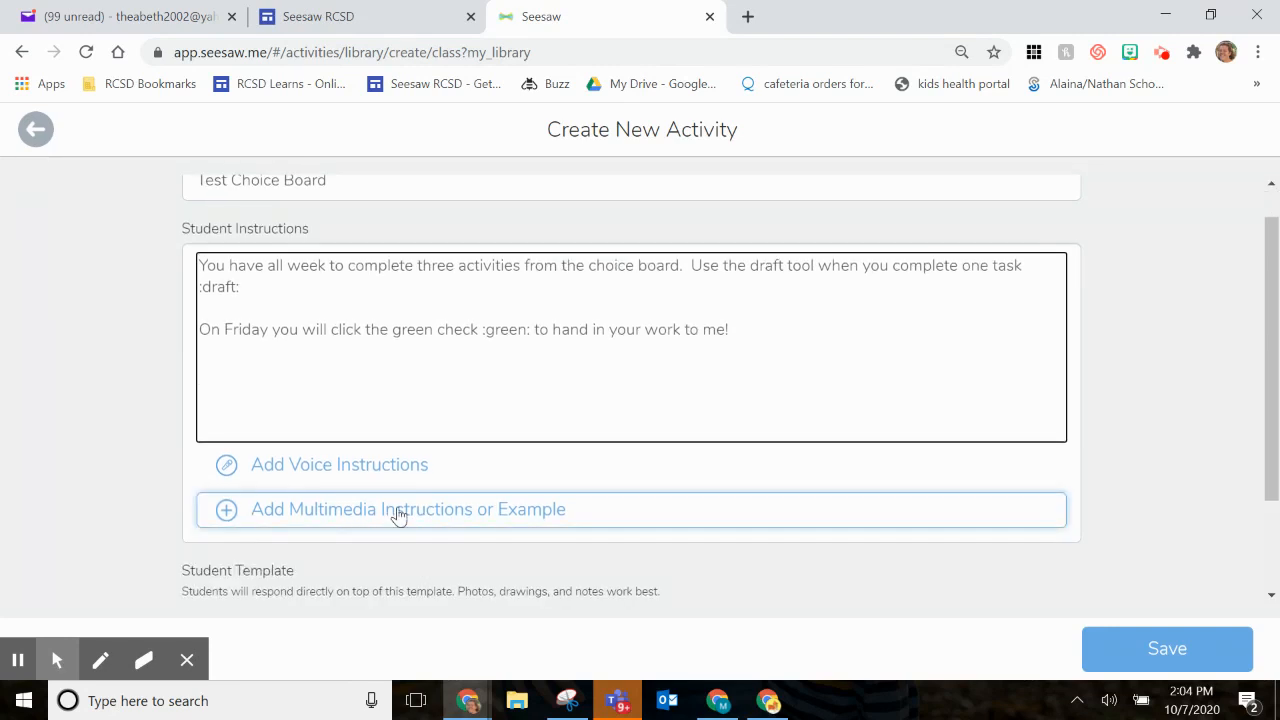
pyautogui.scroll(-2, 422, 522)
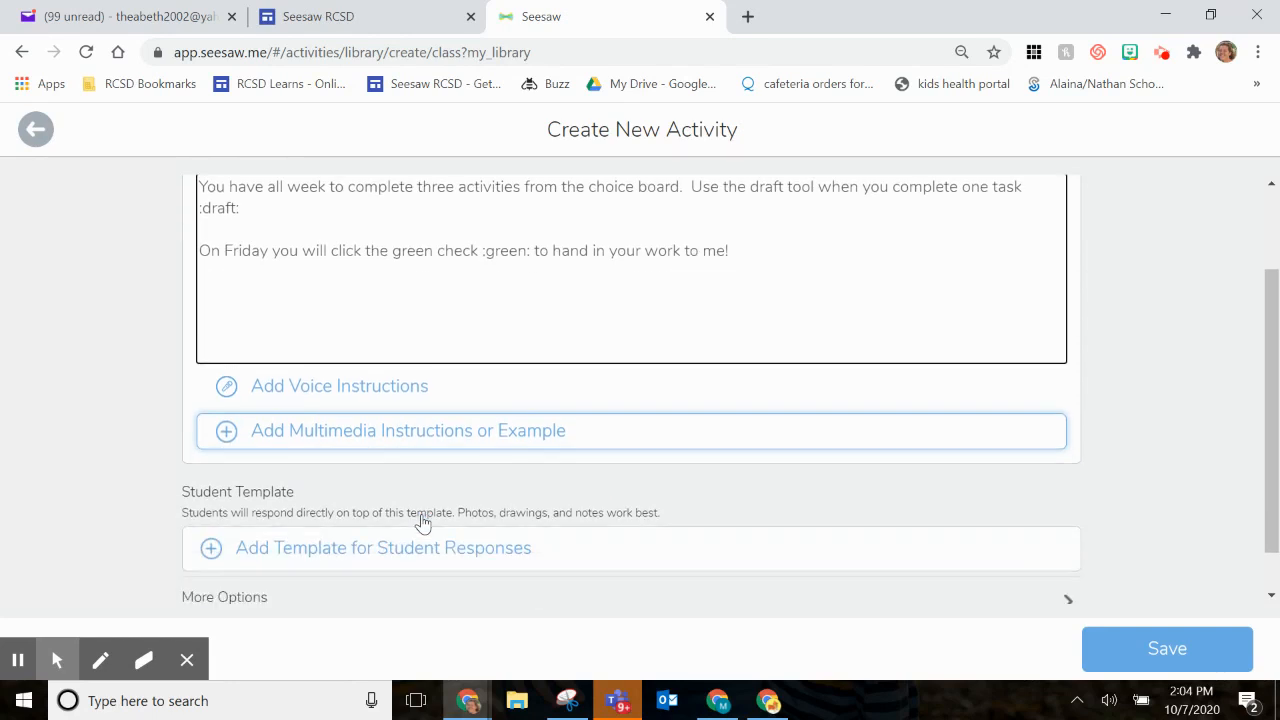
pyautogui.scroll(-2, 434, 474)
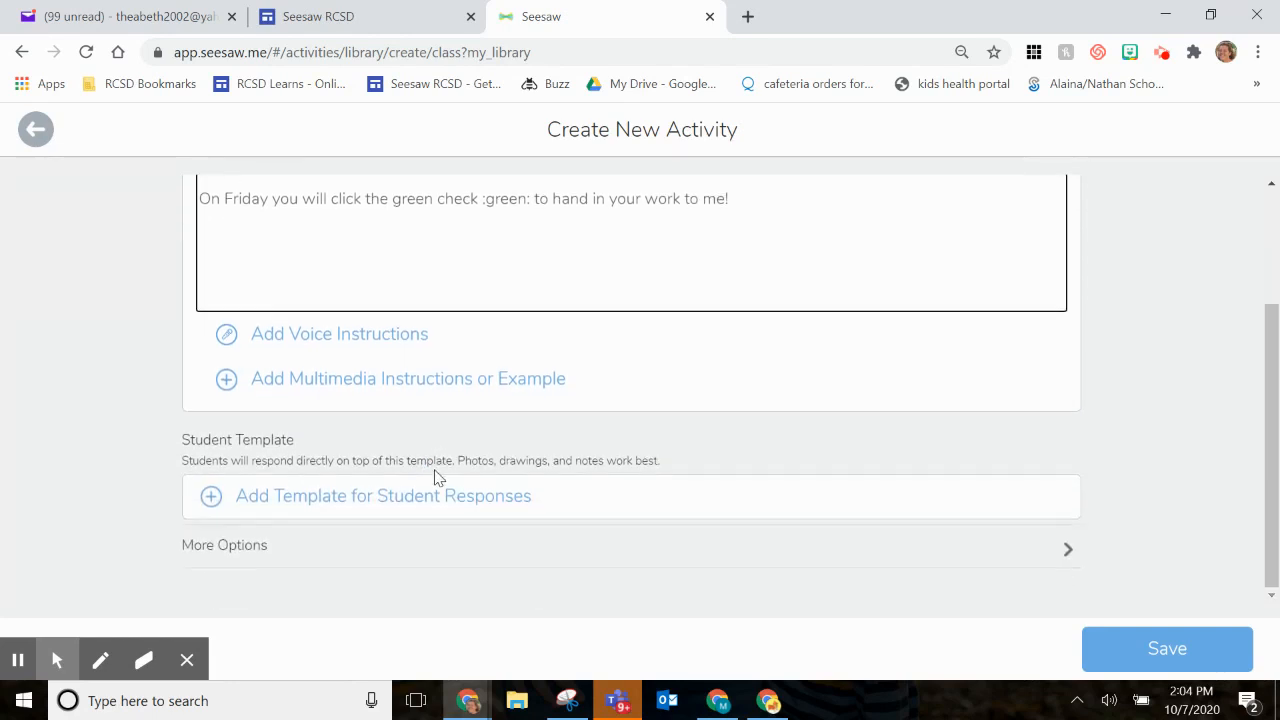
pyautogui.click(316, 510)
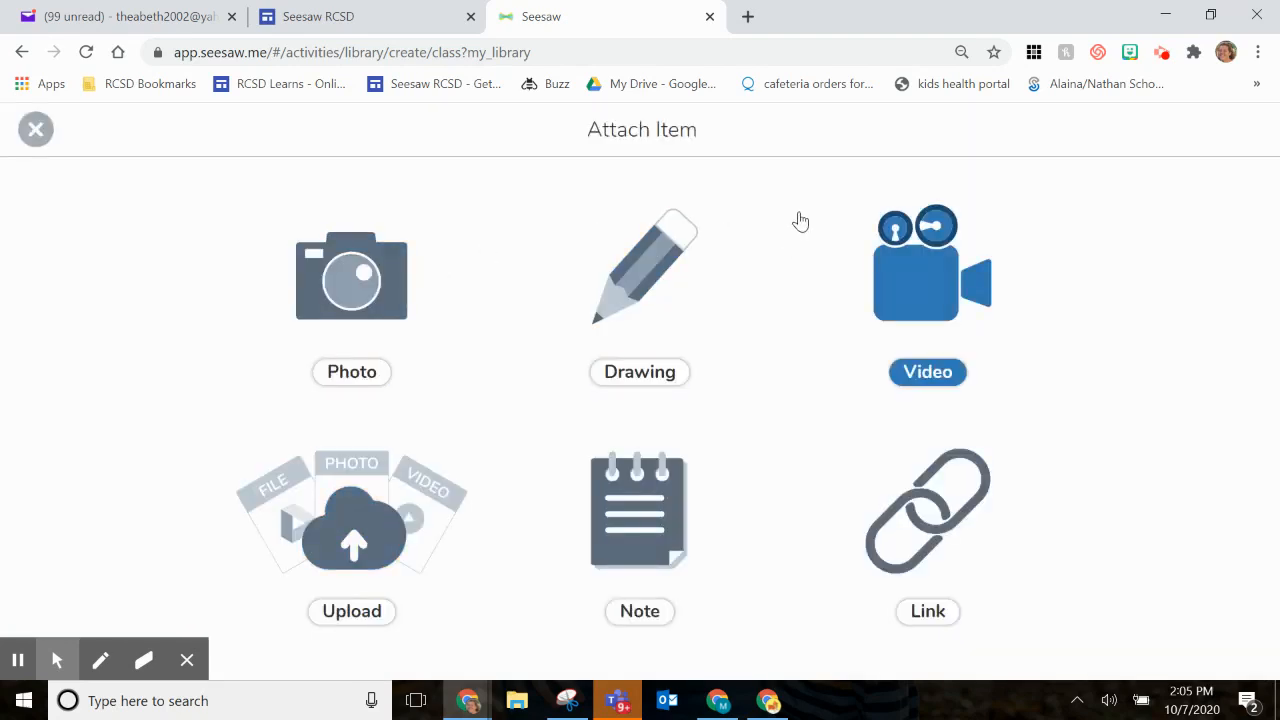
pyautogui.click(648, 252)
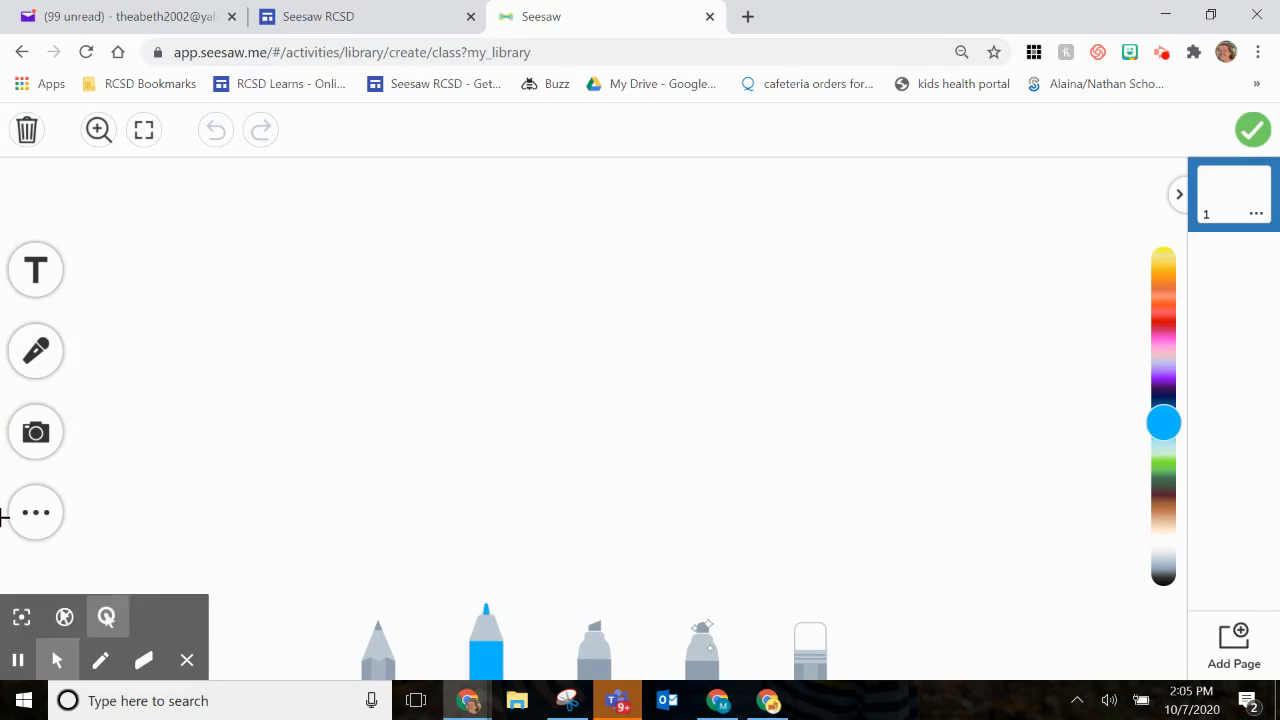
pyautogui.click(36, 524)
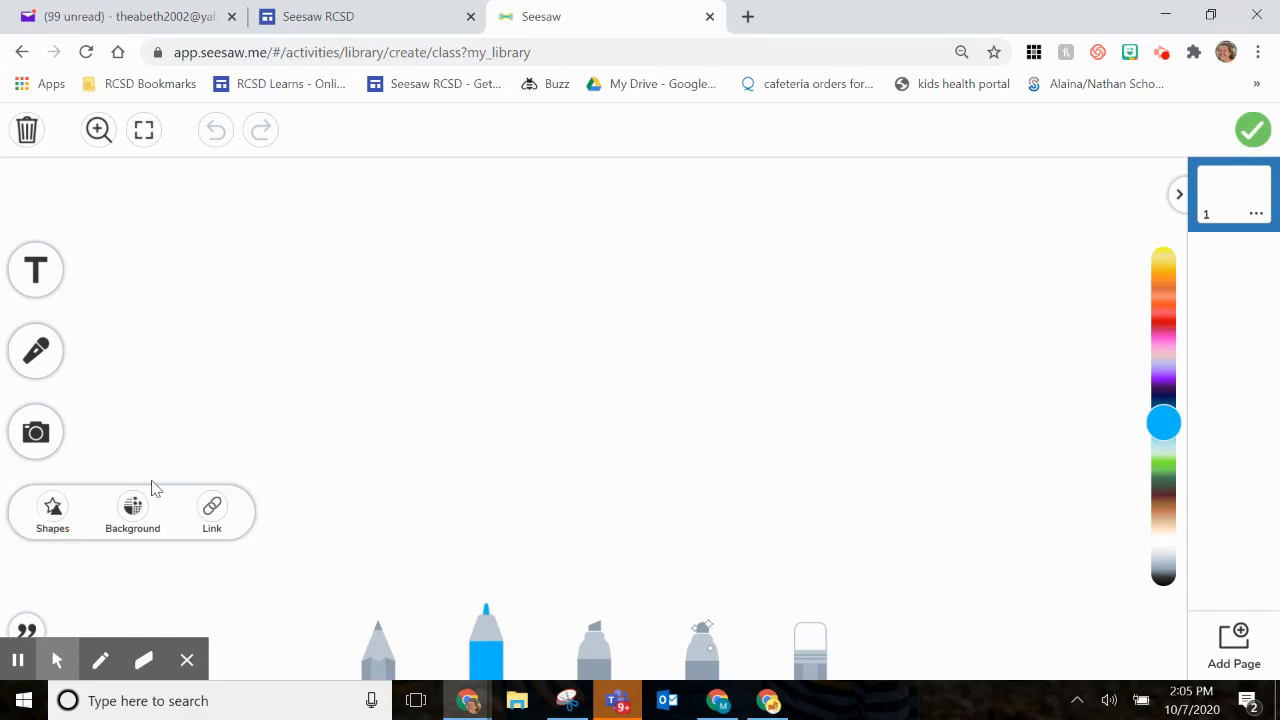
pyautogui.click(53, 507)
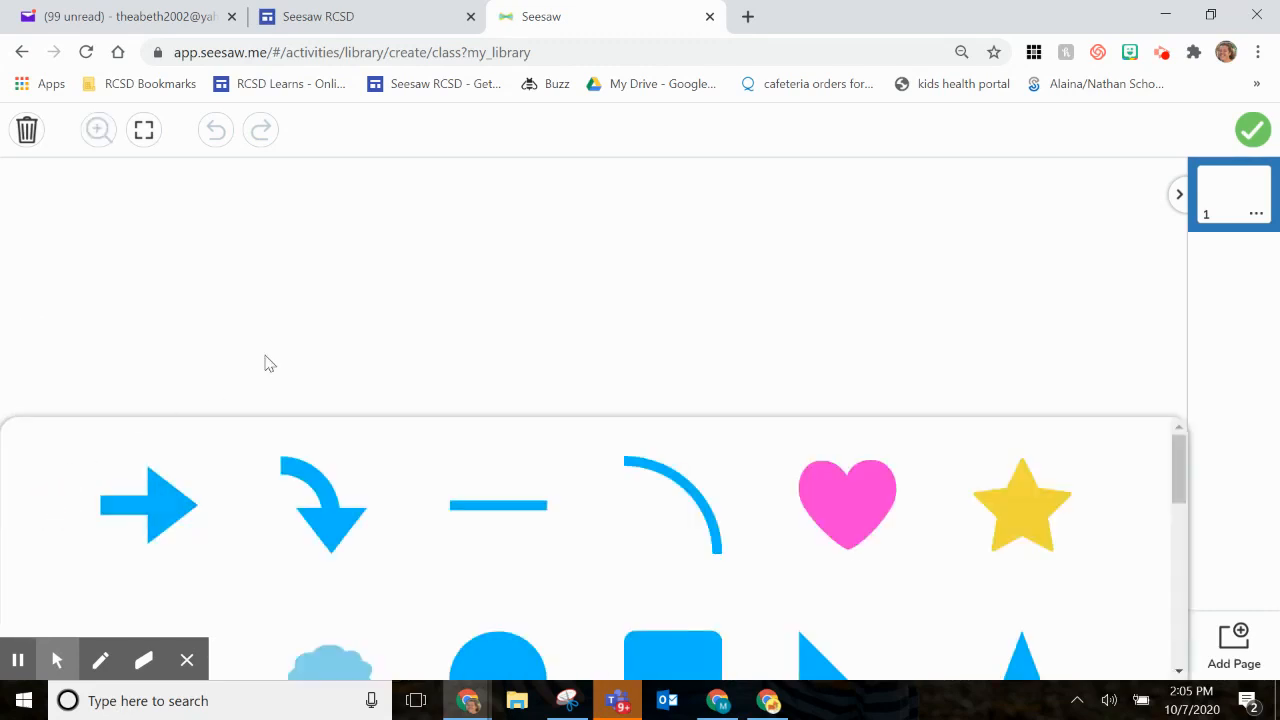
pyautogui.click(300, 350)
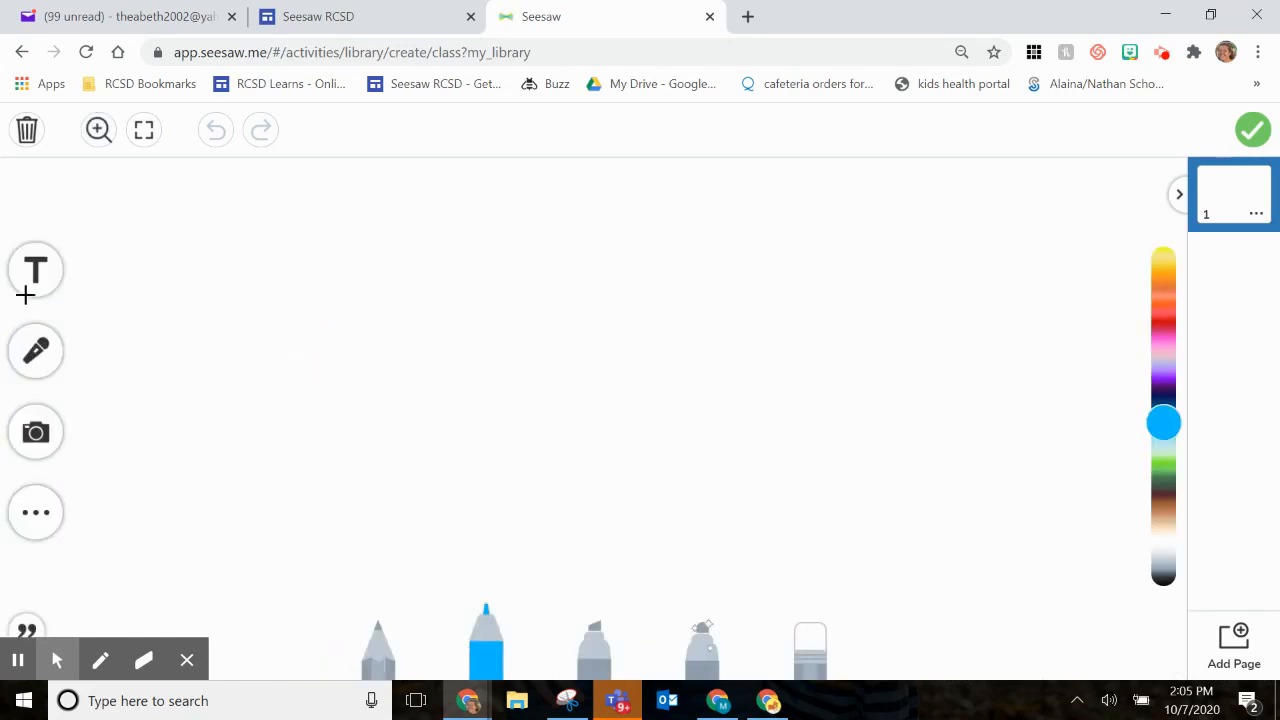
# Set the template page's background to the red-to-orange-yellow gradient
pyautogui.click(33, 527)
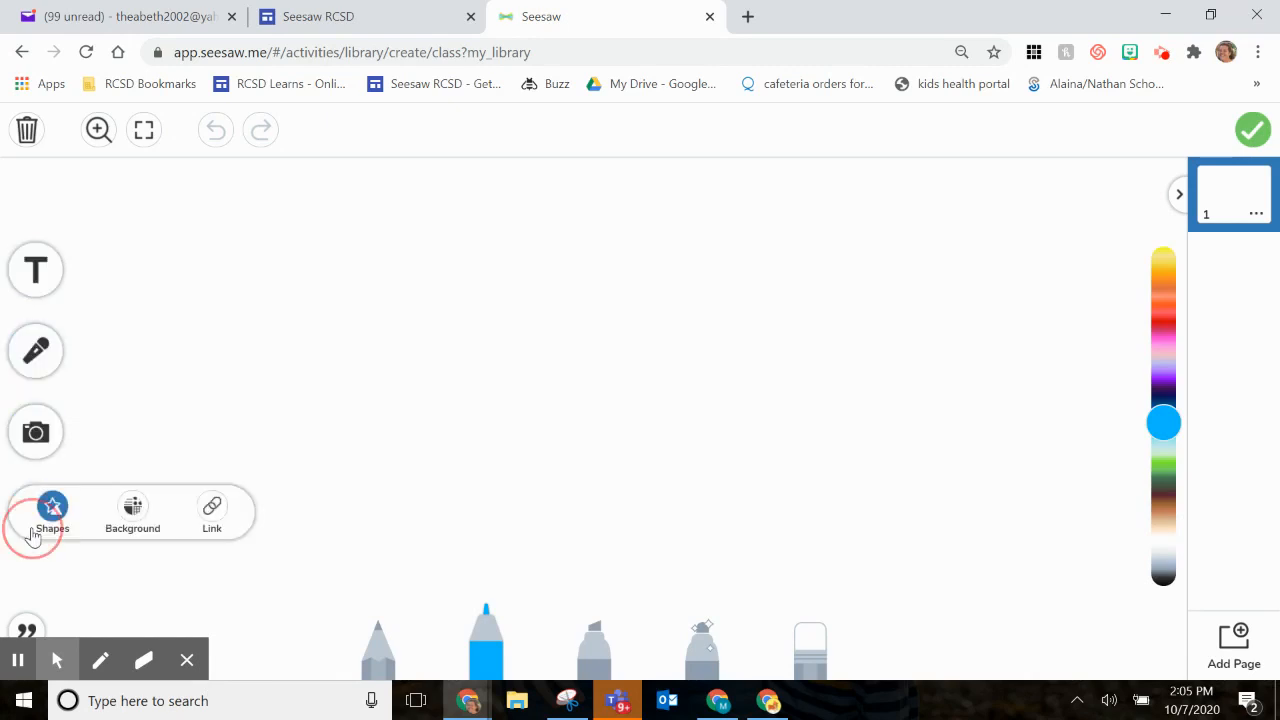
pyautogui.click(133, 515)
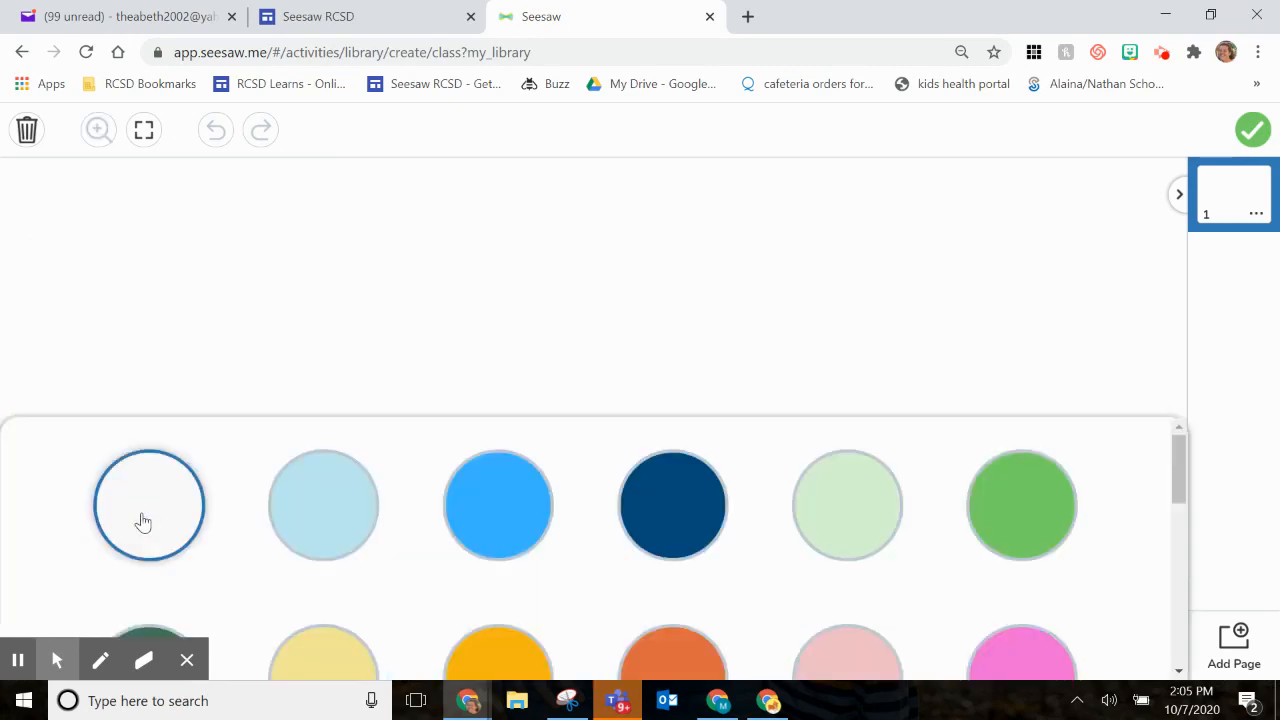
pyautogui.scroll(-6, 522, 620)
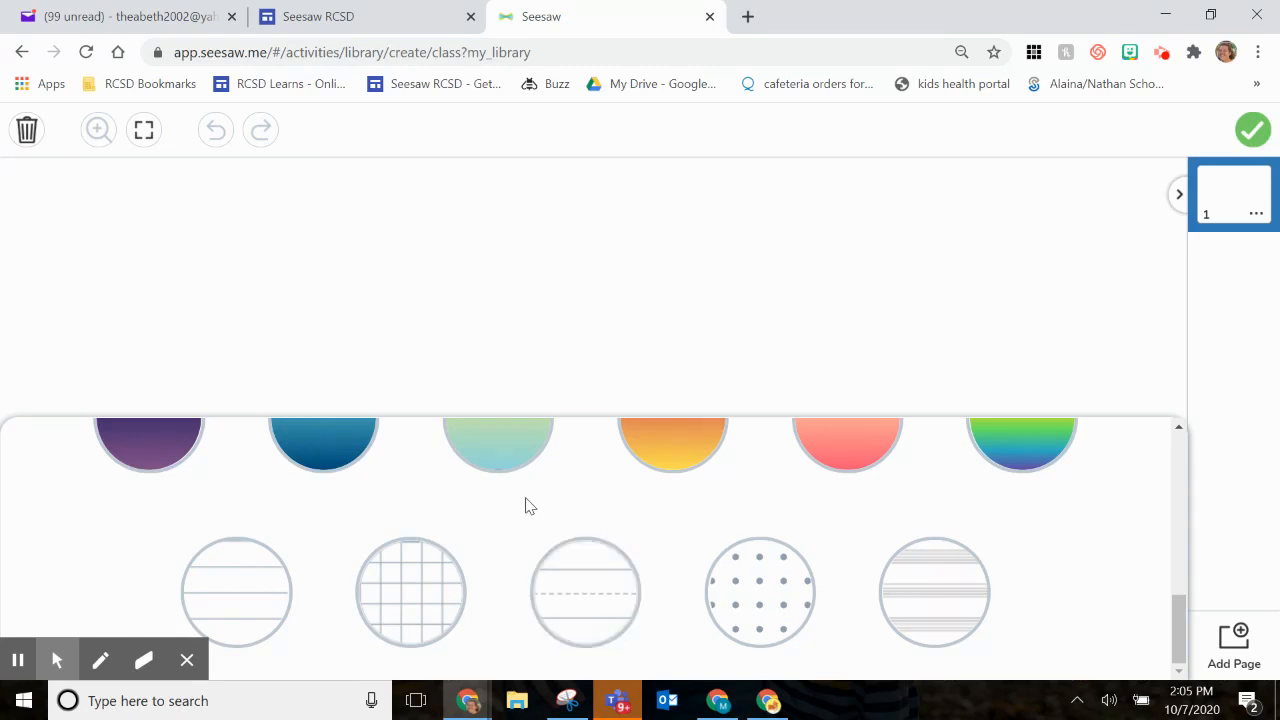
pyautogui.scroll(3, 526, 506)
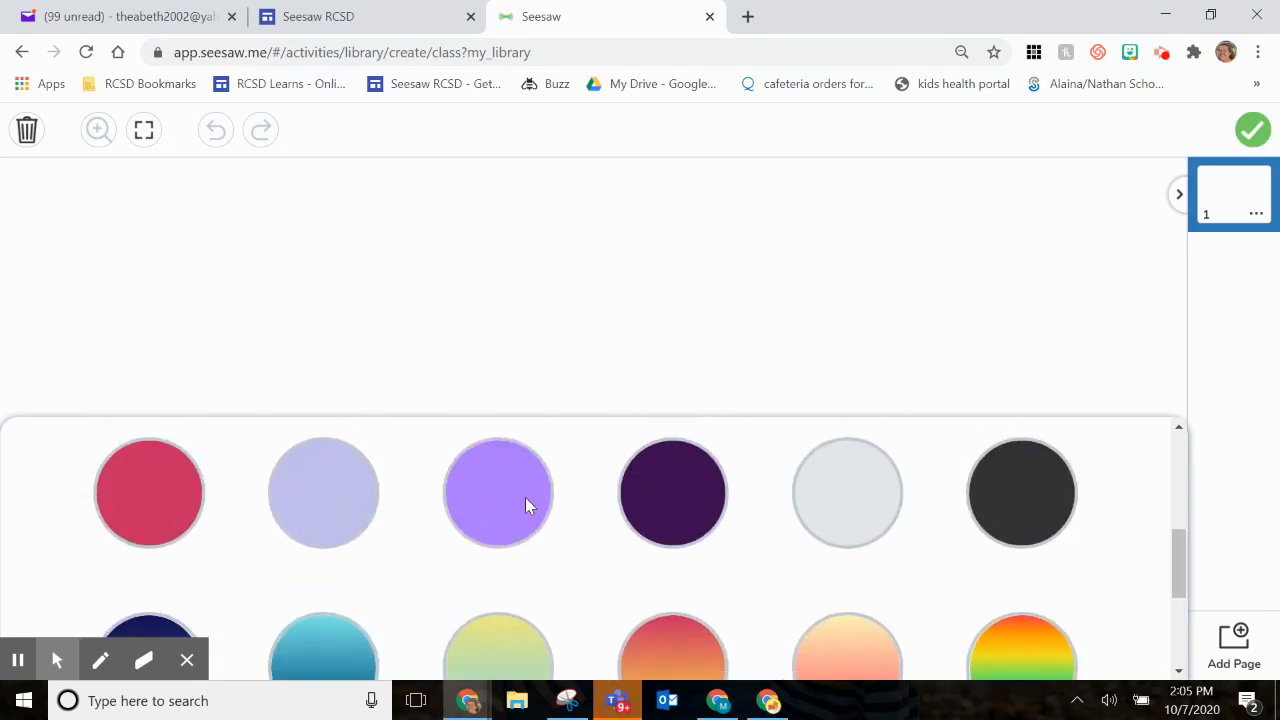
pyautogui.scroll(-2, 526, 506)
pyautogui.scroll(1, 526, 503)
pyautogui.click(652, 641)
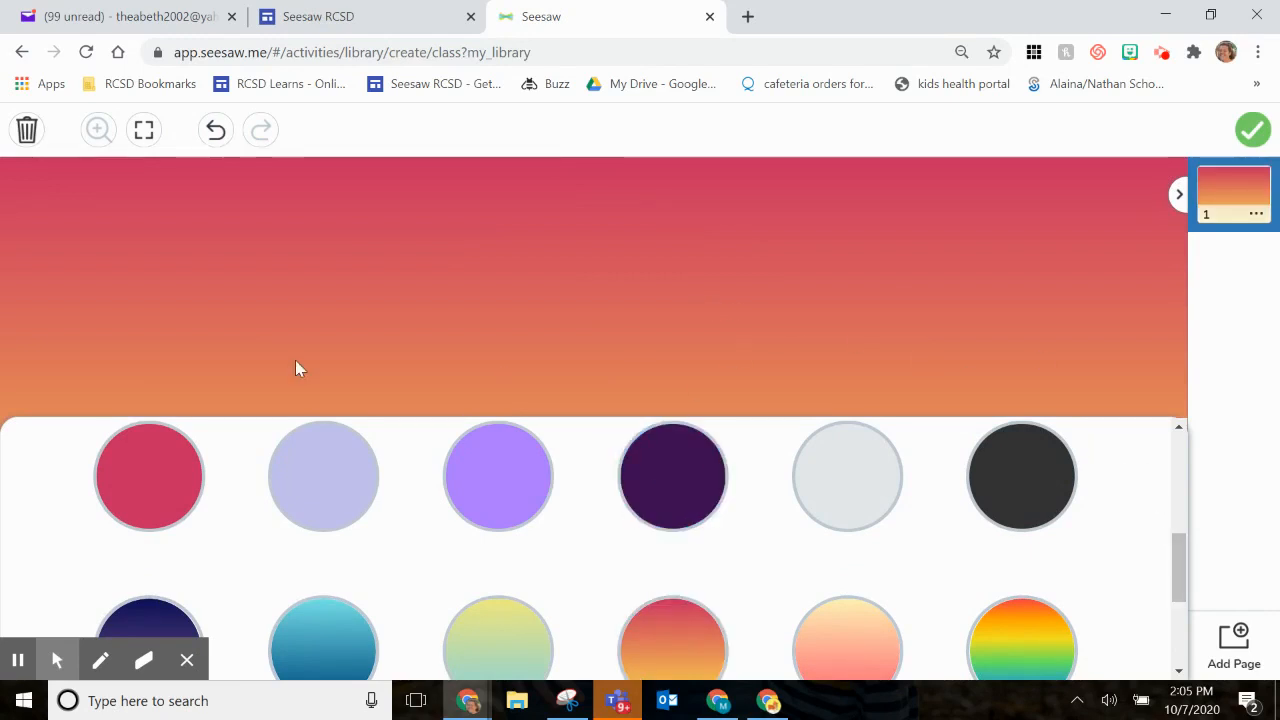
pyautogui.click(63, 306)
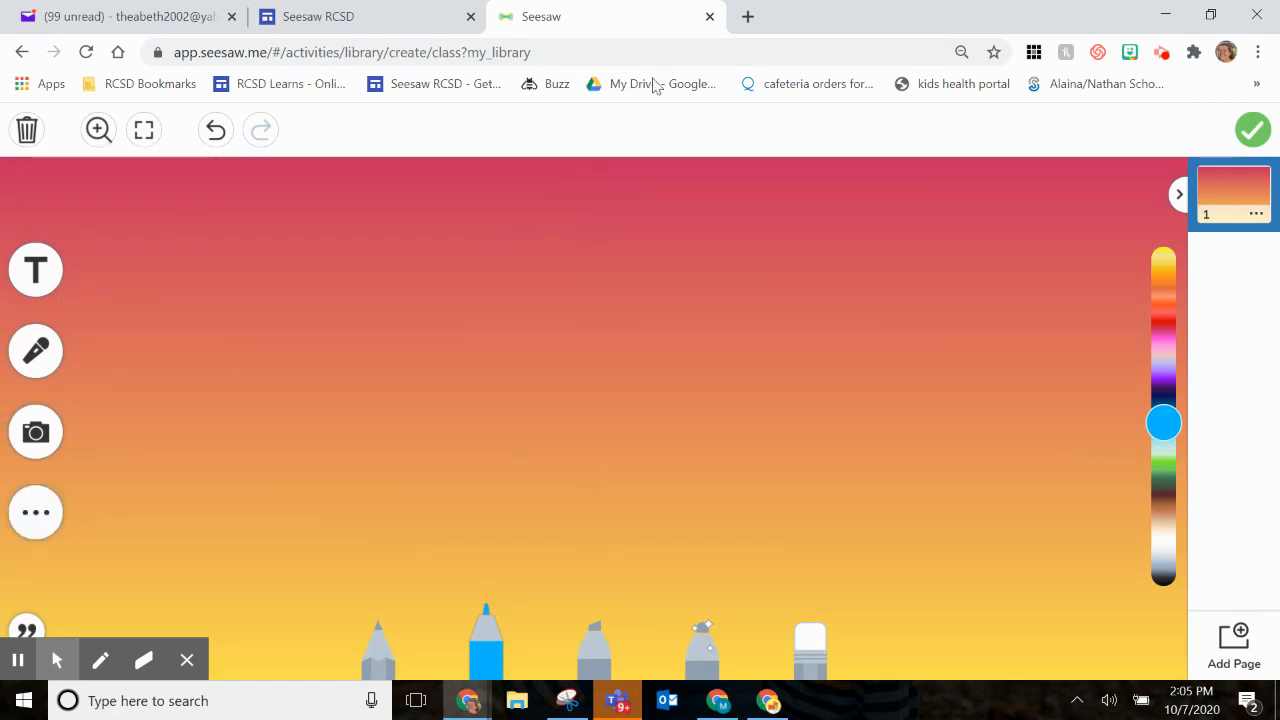
# Look up "image search" in a new browser tab and open the Google Images site
pyautogui.click(748, 17)
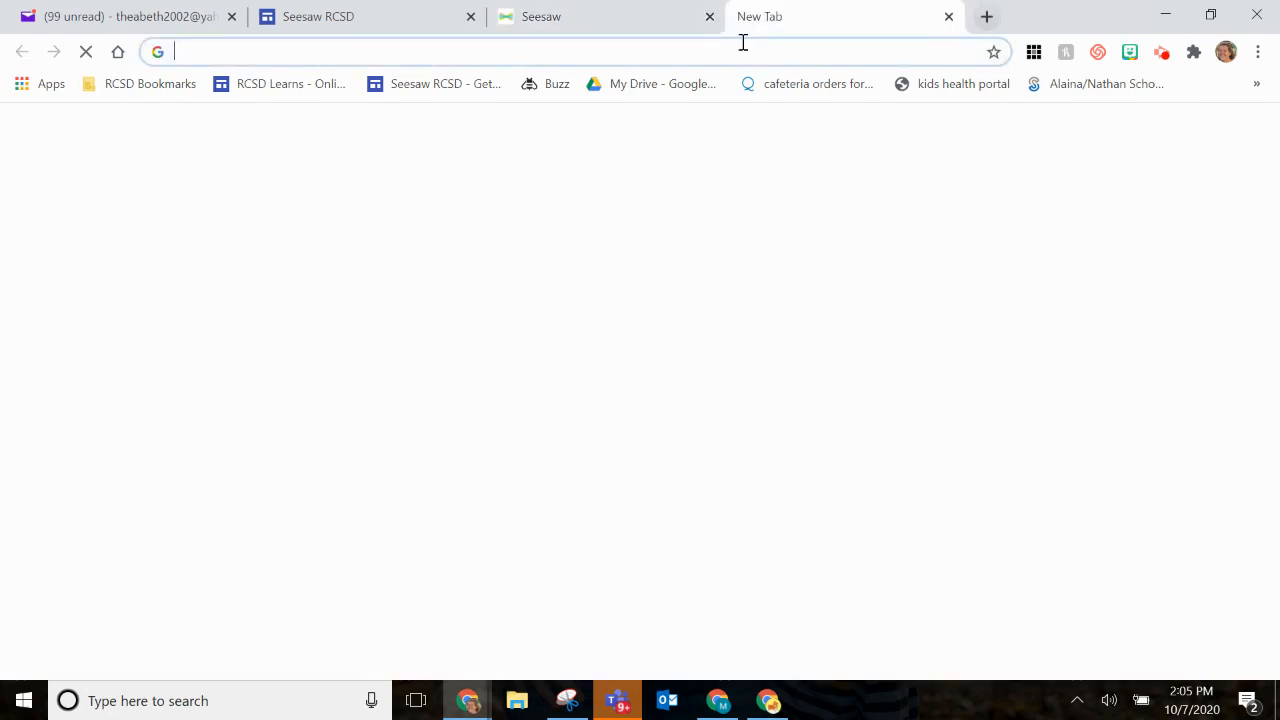
pyautogui.click(741, 43)
pyautogui.write('im')
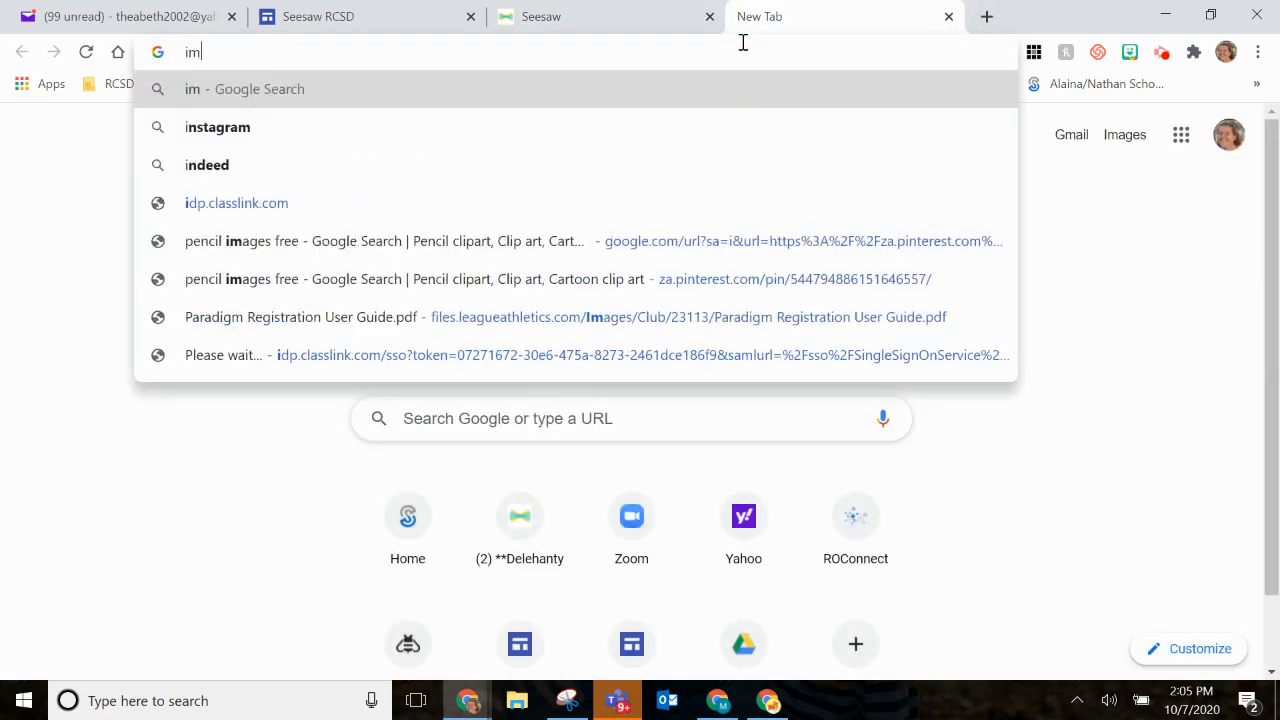
pyautogui.write('age search')
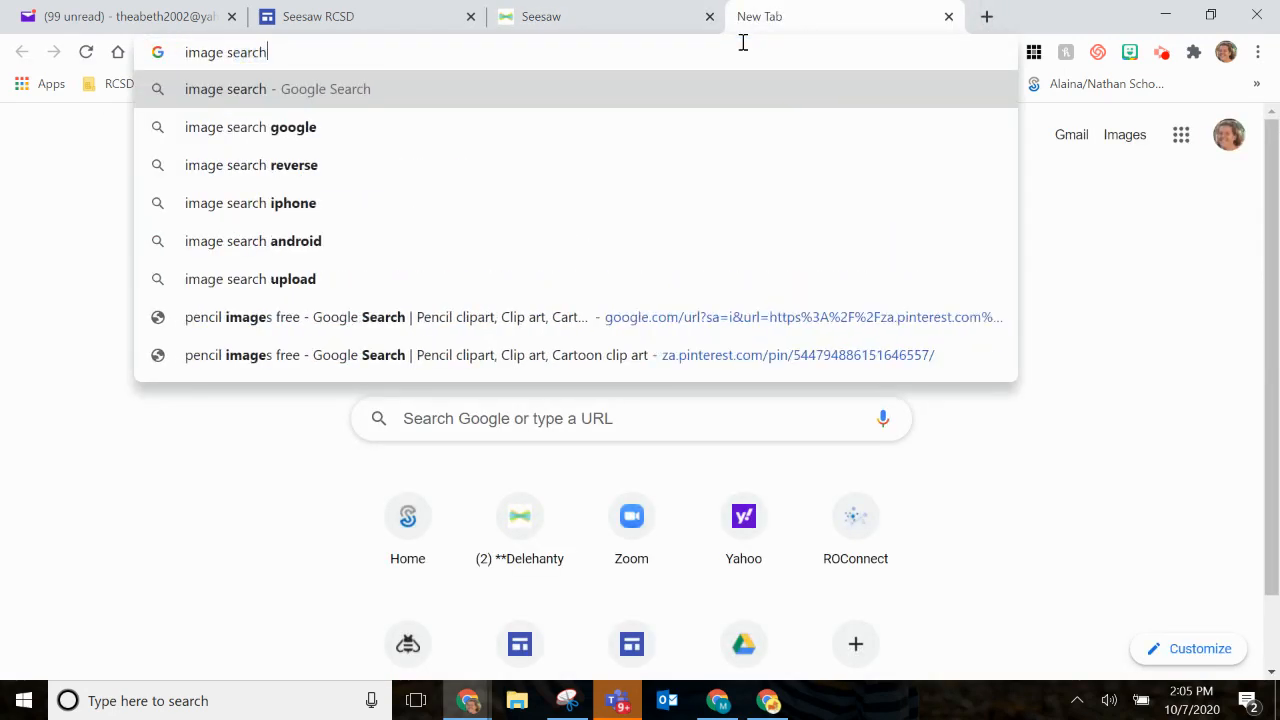
pyautogui.press('Return')
pyautogui.click(435, 139)
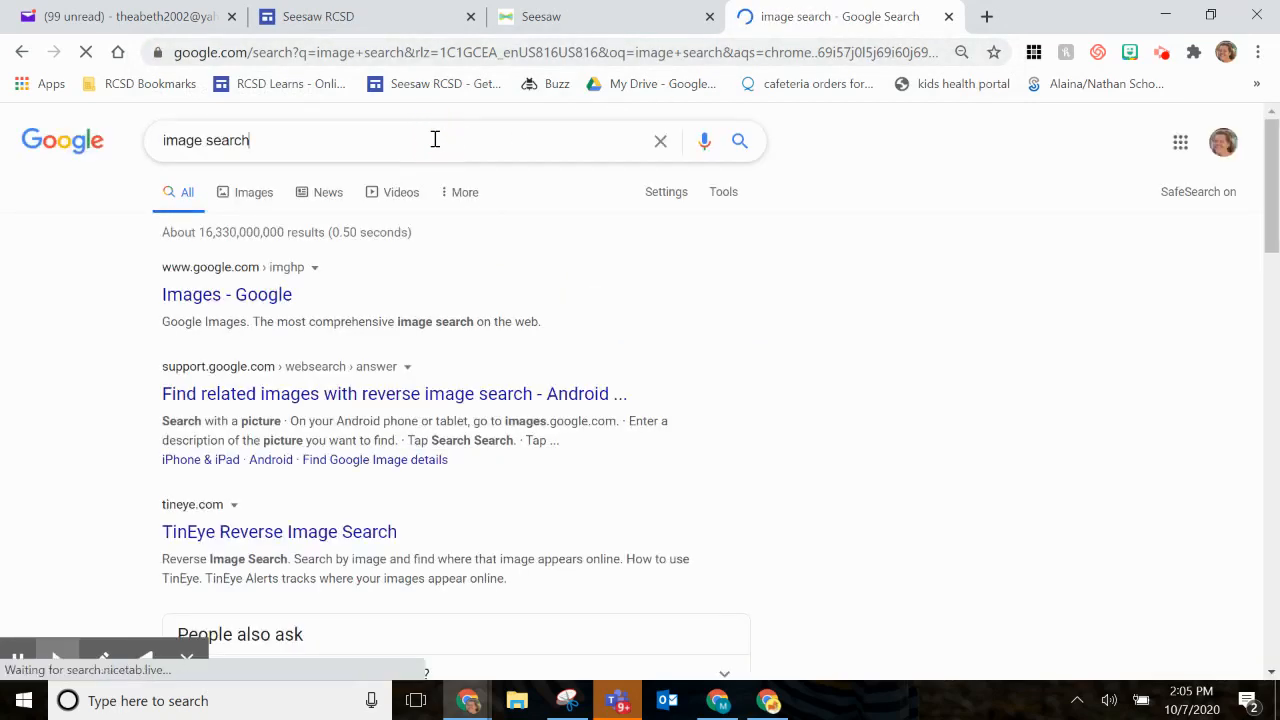
pyautogui.click(49, 287)
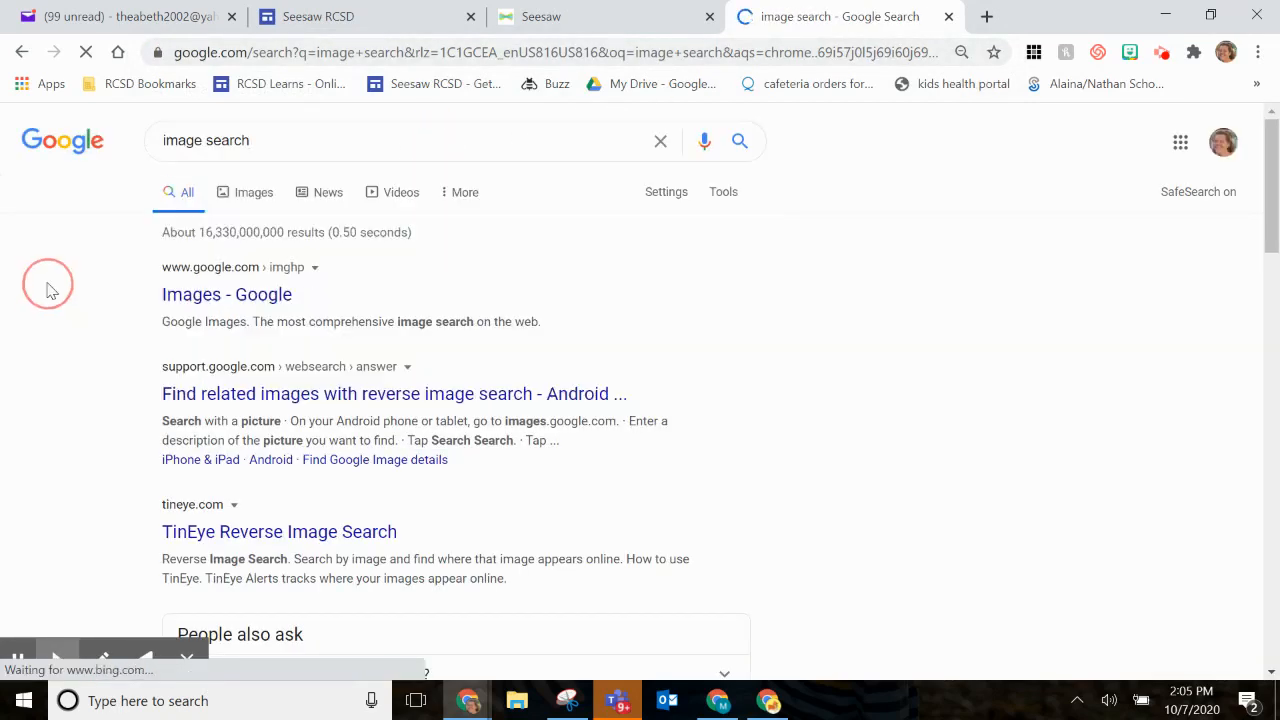
pyautogui.click(189, 298)
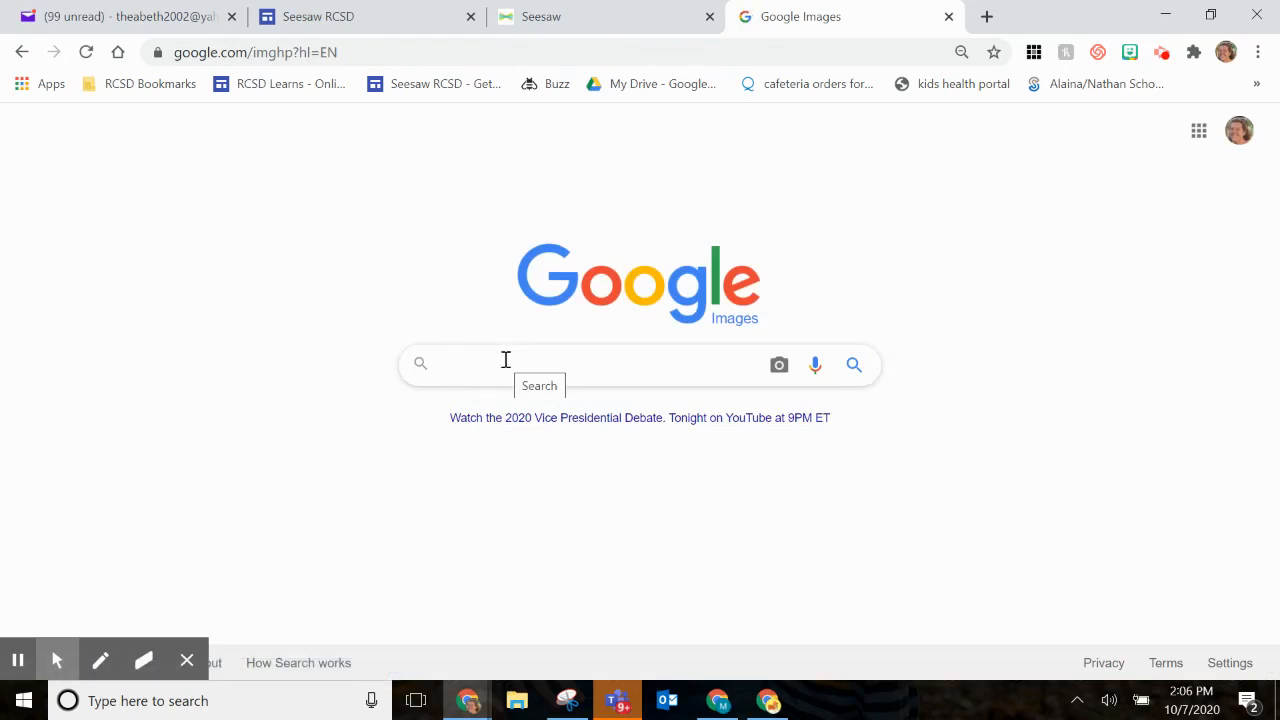
# Search Google Images for "leaves" and copy the picture of densely piled red, orange and yellow maple leaves
pyautogui.write('leaves')
pyautogui.press('Return')
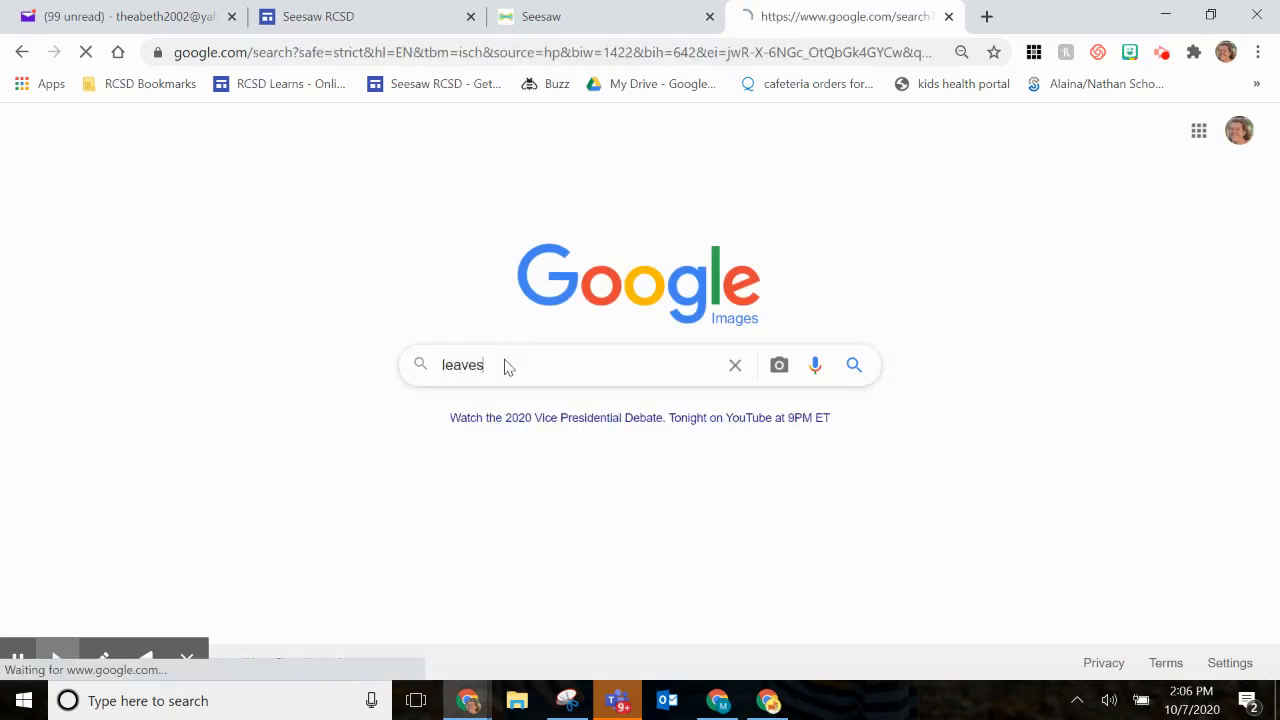
pyautogui.scroll(-2, 712, 443)
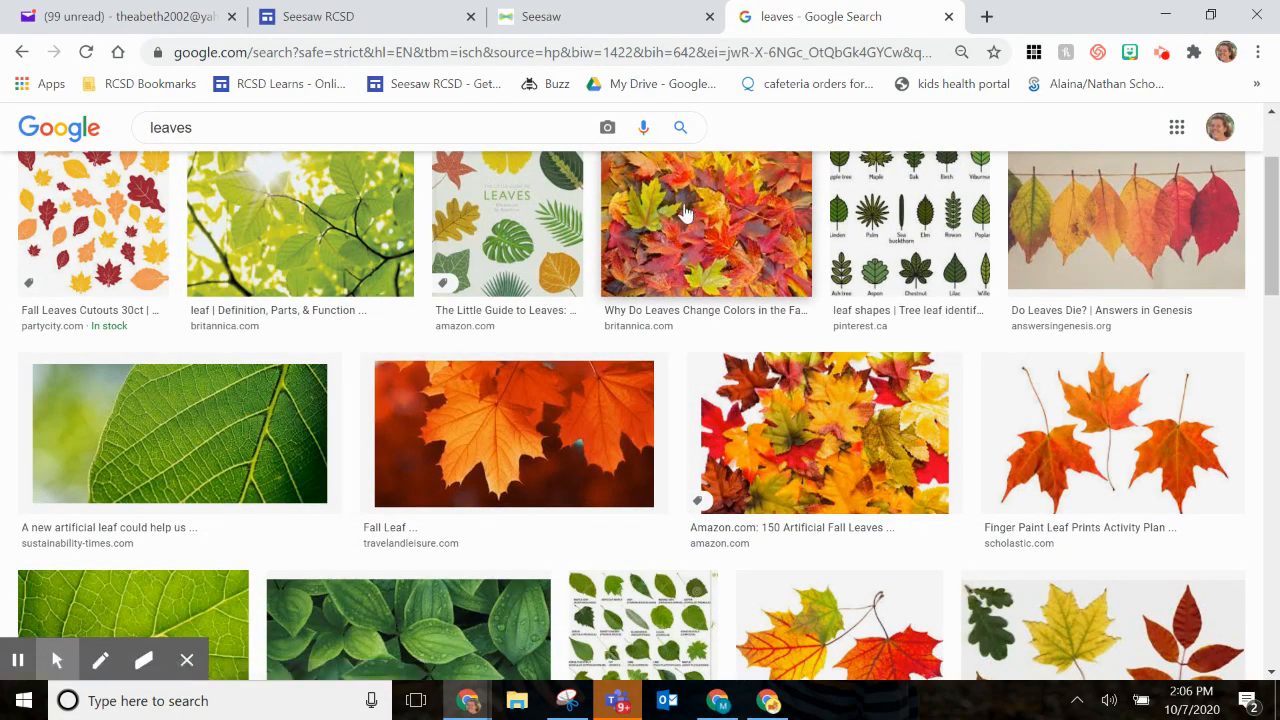
pyautogui.scroll(1, 684, 268)
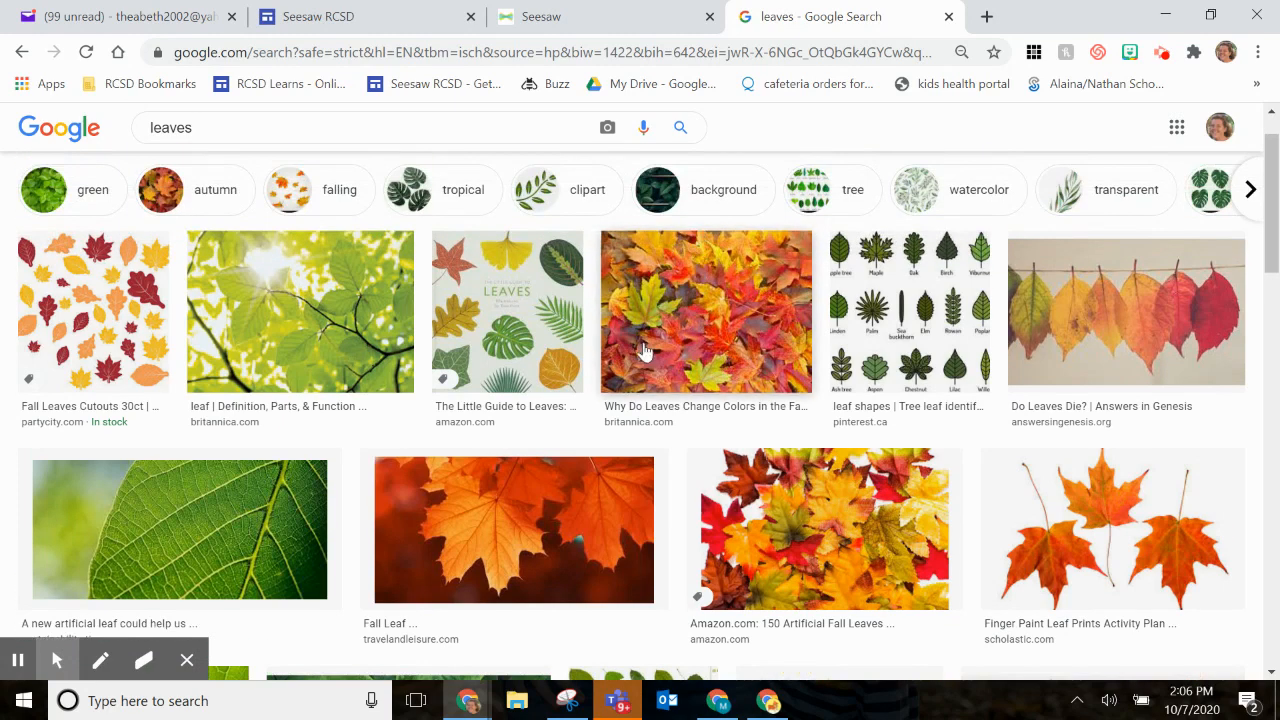
pyautogui.rightClick(677, 268)
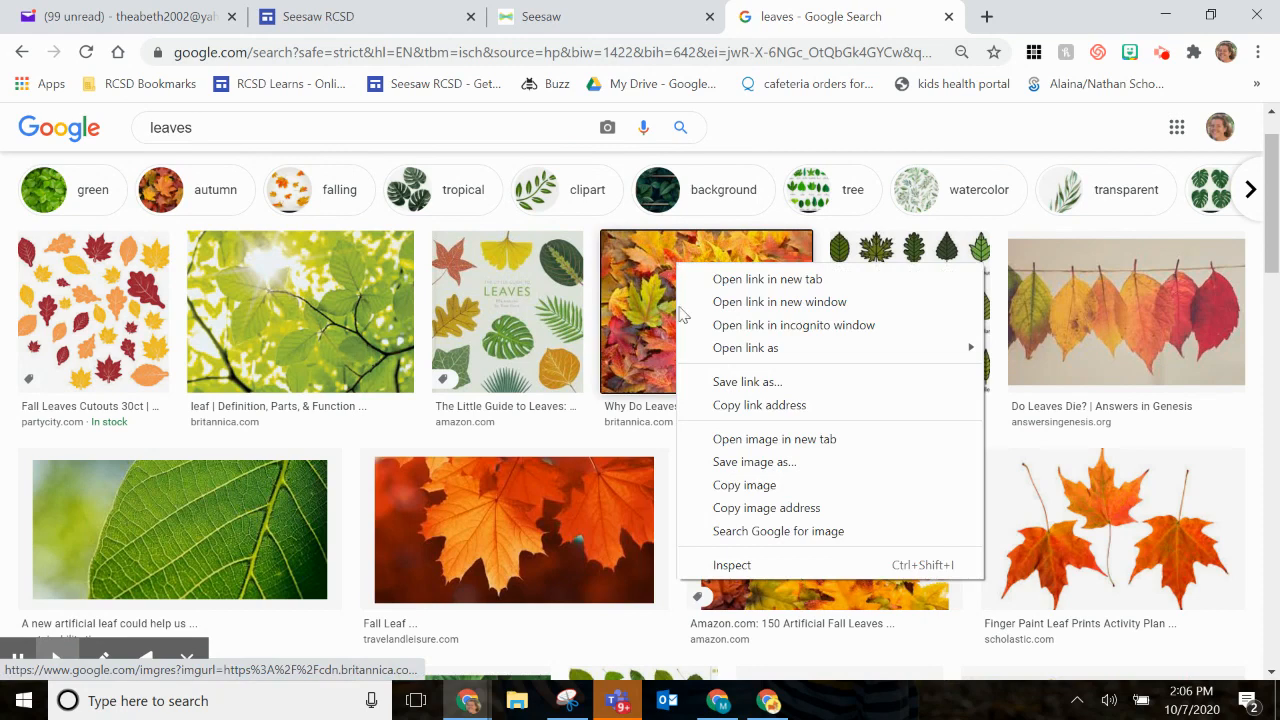
pyautogui.click(714, 487)
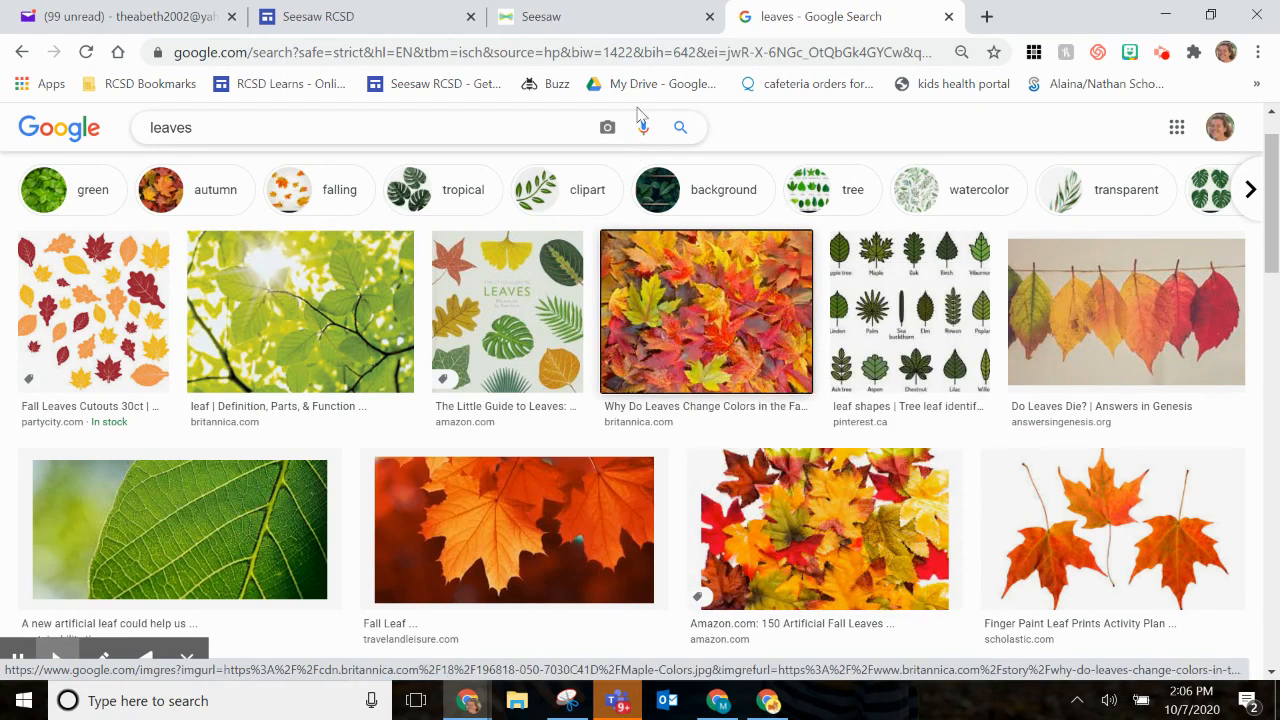
# Paste the copied leaves picture onto the Seesaw template page and stretch it sideways to cover the full page width
pyautogui.click(660, 21)
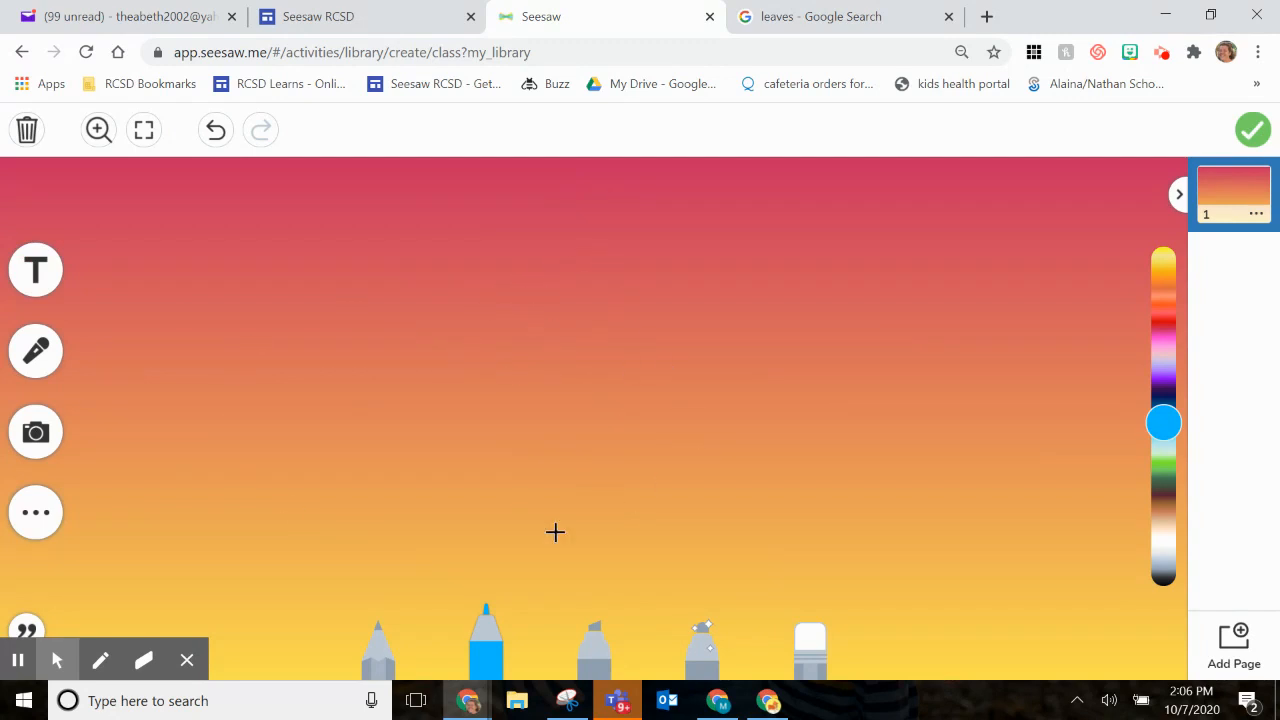
pyautogui.hotkey('ctrl', 'v')
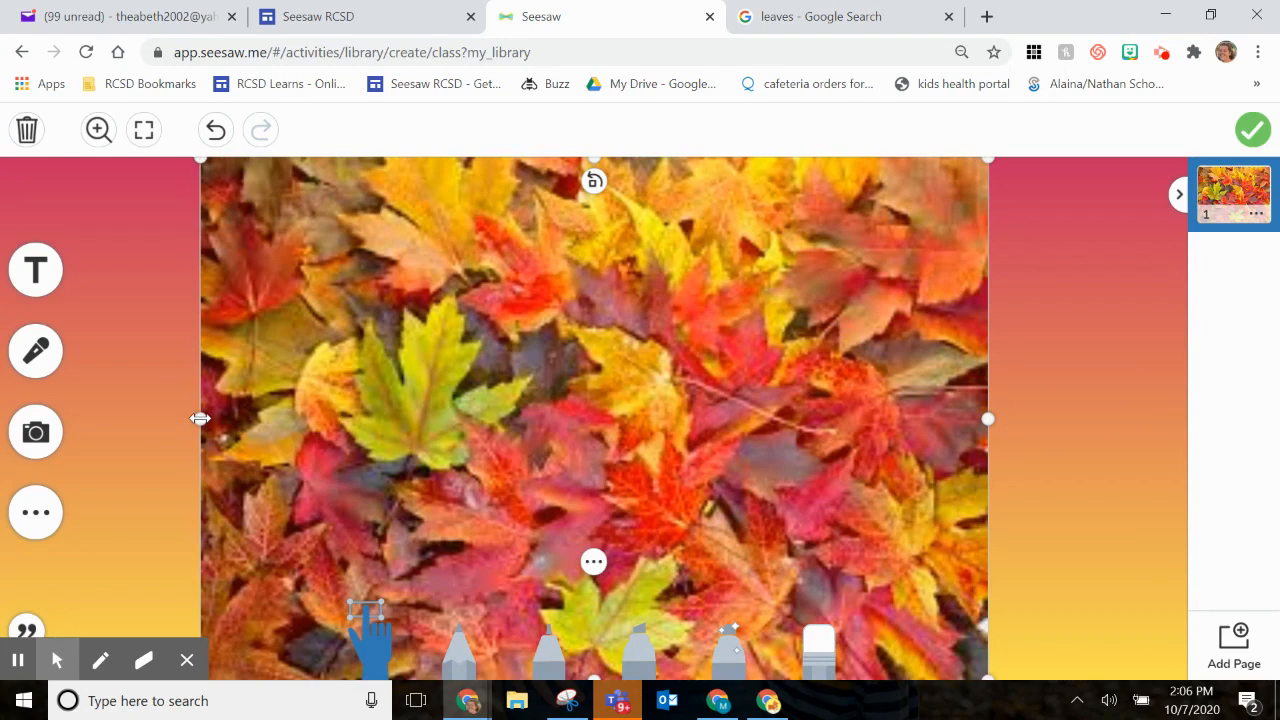
pyautogui.moveTo(200, 420); pyautogui.dragTo(20, 415)
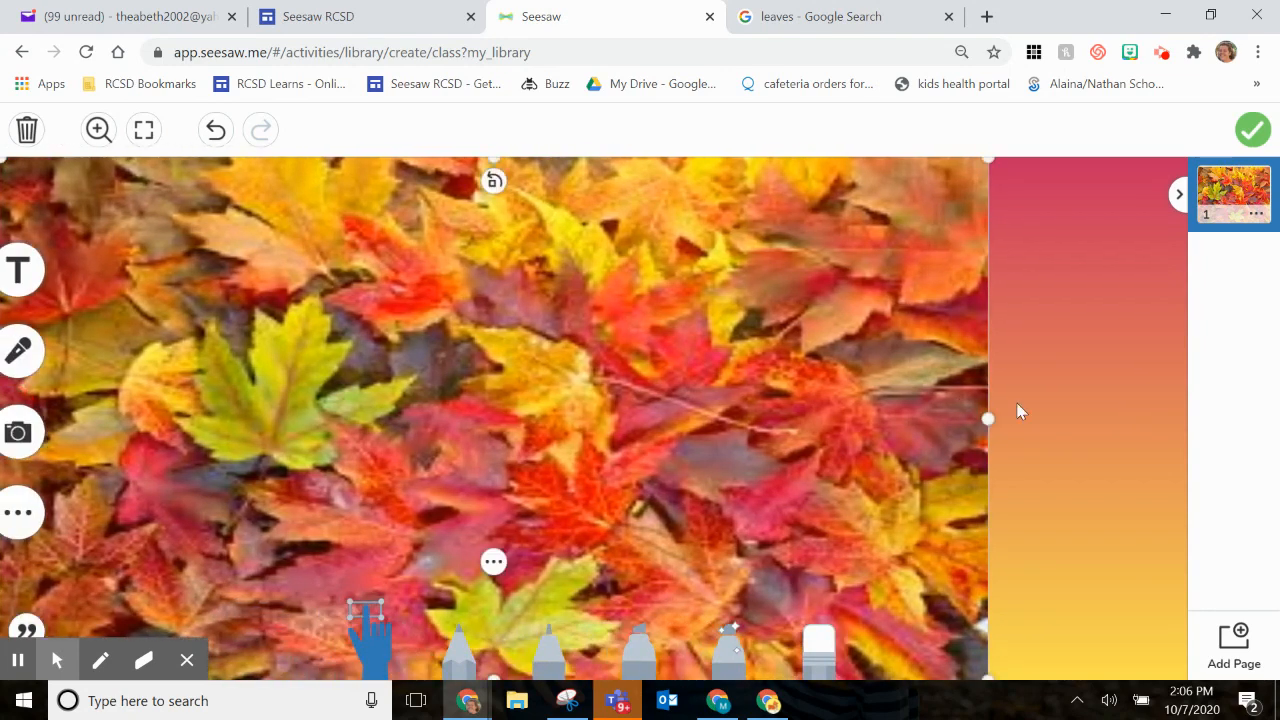
pyautogui.moveTo(986, 419); pyautogui.dragTo(1210, 430)
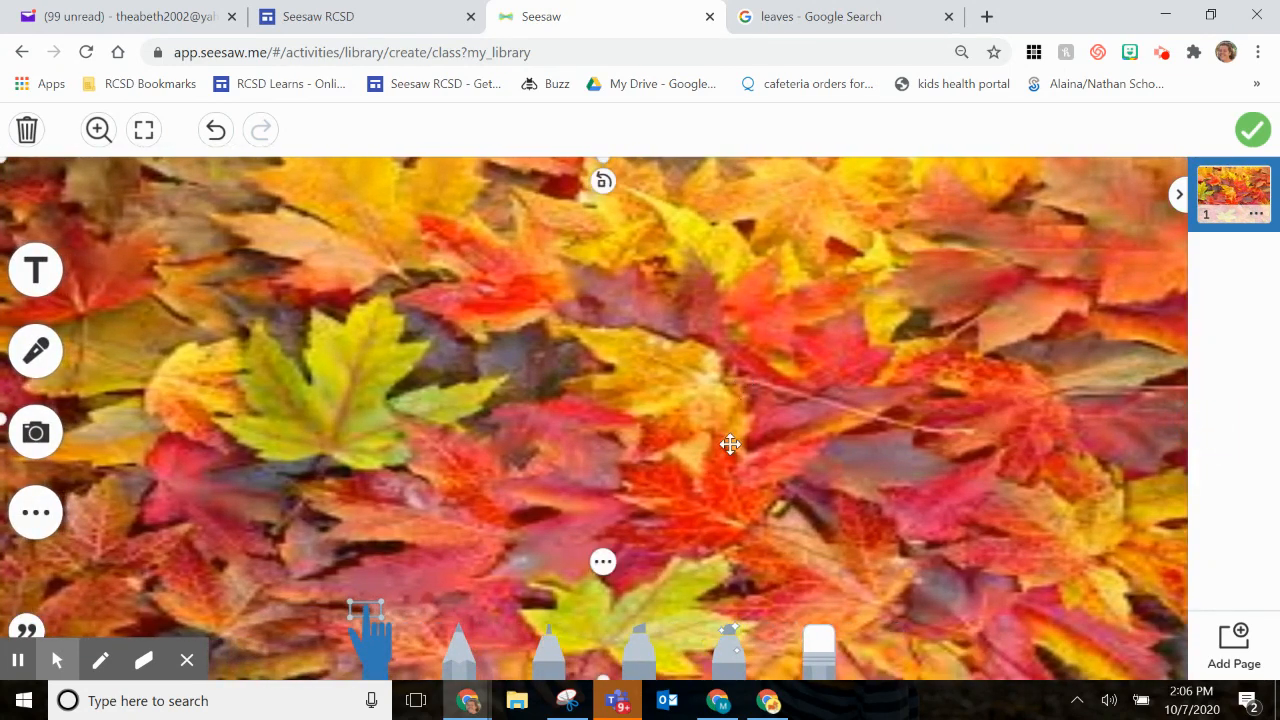
# Lock the leaves picture in place as the page background and try to move it around
pyautogui.click(601, 558)
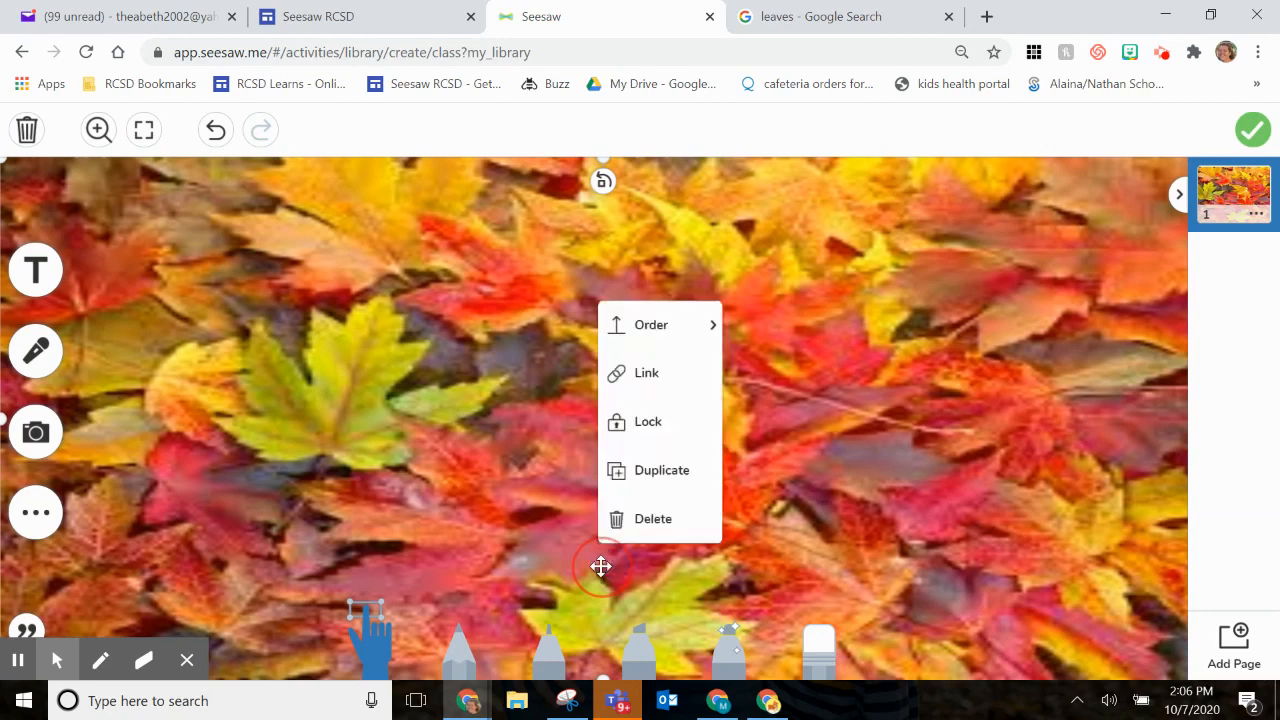
pyautogui.click(647, 421)
pyautogui.moveTo(716, 405); pyautogui.dragTo(757, 397)
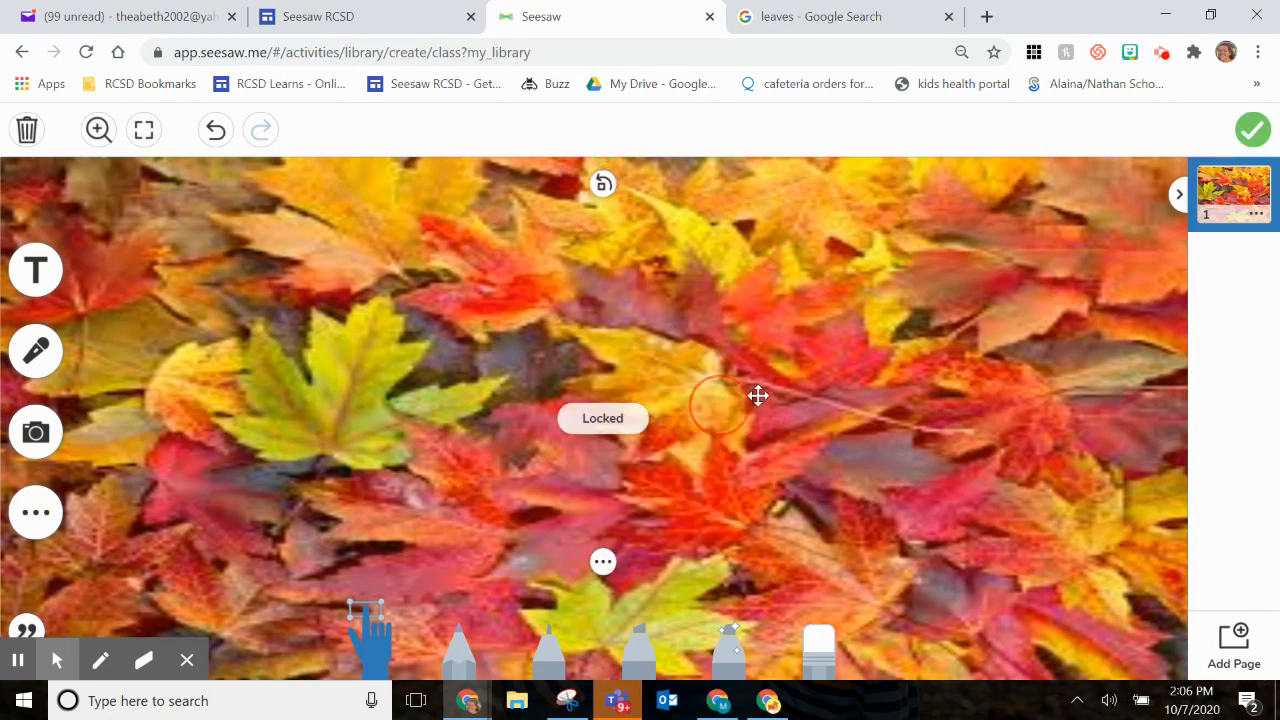
pyautogui.moveTo(784, 283); pyautogui.dragTo(880, 266)
pyautogui.moveTo(855, 319); pyautogui.dragTo(926, 366)
pyautogui.moveTo(882, 429); pyautogui.dragTo(704, 506)
pyautogui.moveTo(667, 380); pyautogui.dragTo(704, 369)
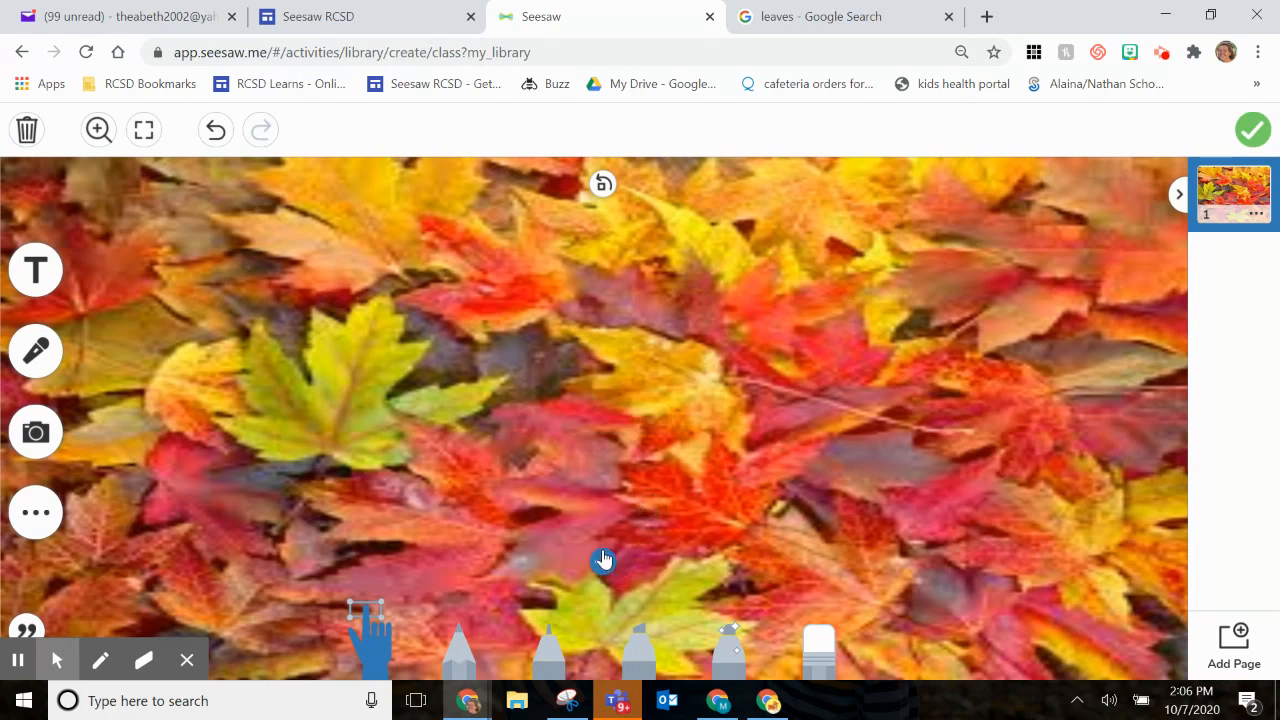
# Unlock the leaves background picture and lock it in place again
pyautogui.click(604, 561)
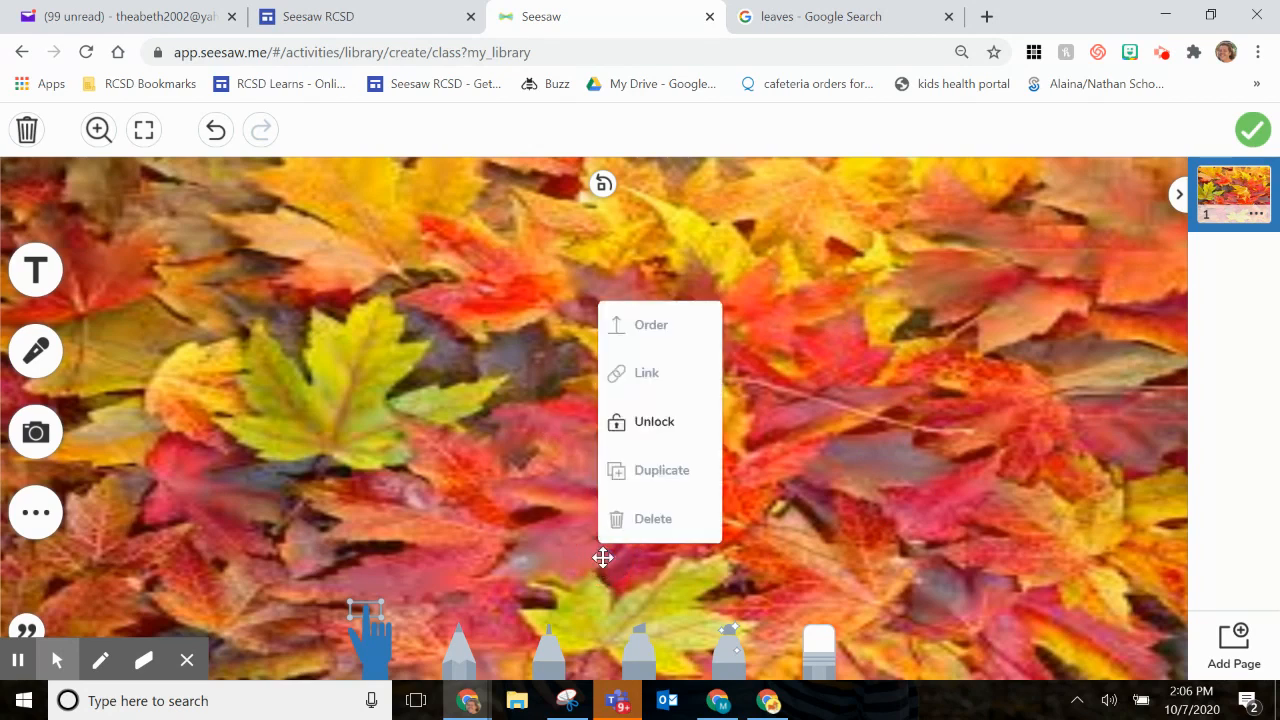
pyautogui.click(636, 423)
pyautogui.click(602, 560)
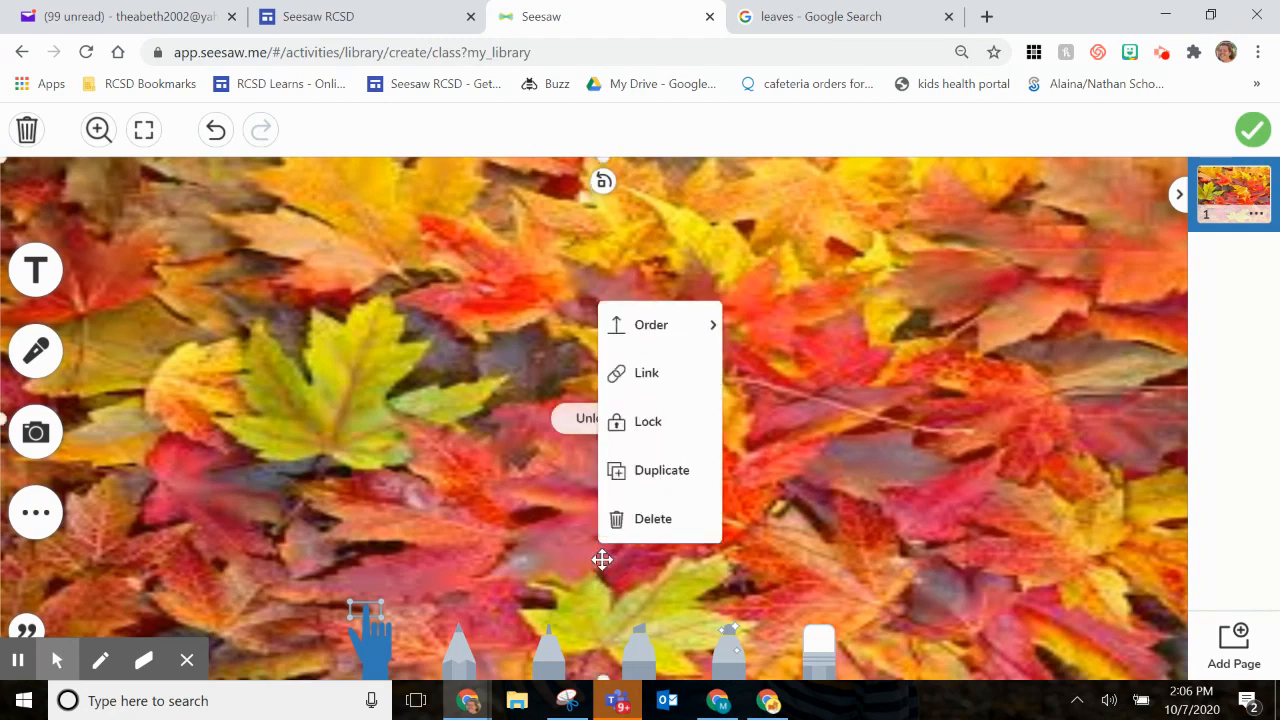
pyautogui.click(652, 421)
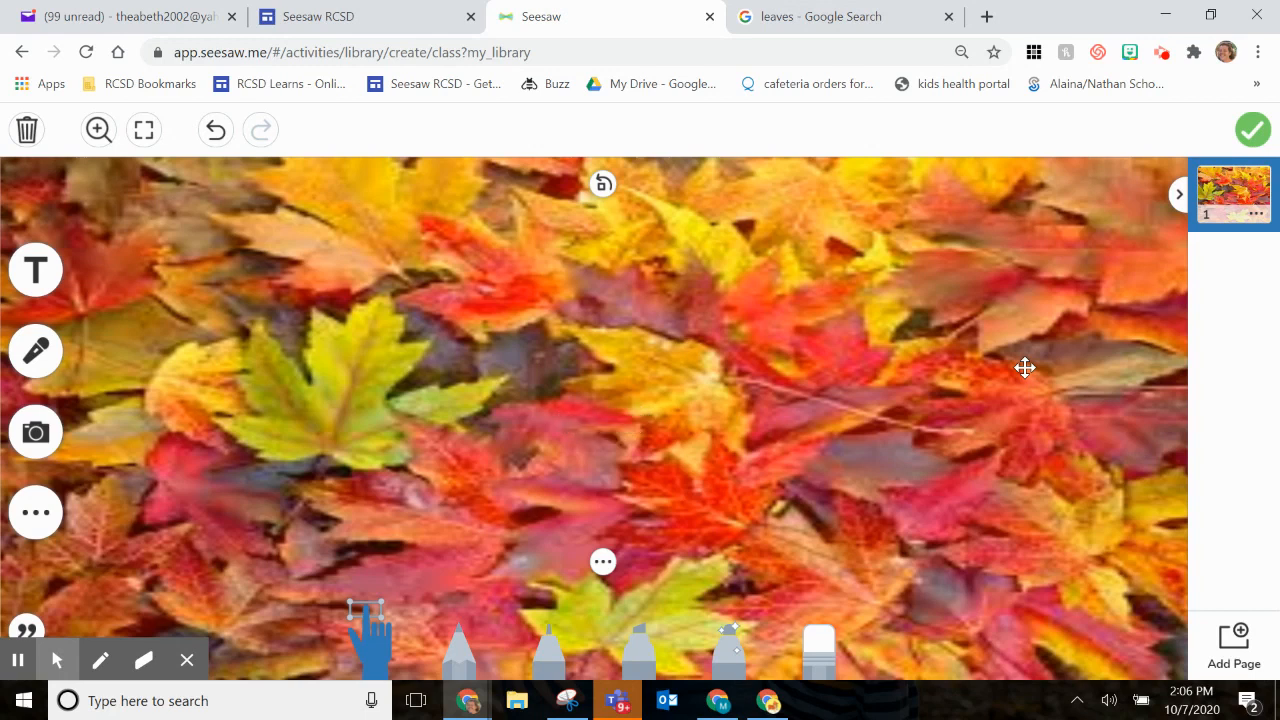
# Add a text label reading "Test Choice Board" with "Choose 3 Activites" on a new line below
pyautogui.click(31, 280)
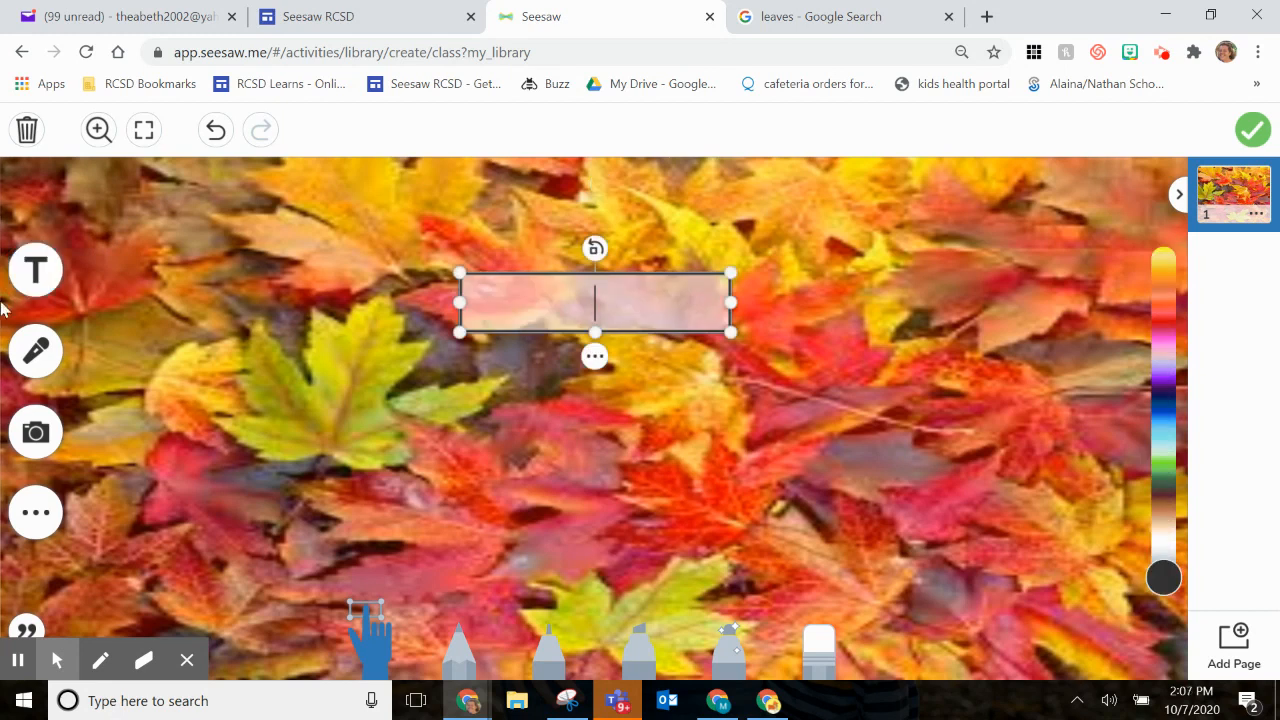
pyautogui.write('Test Ch')
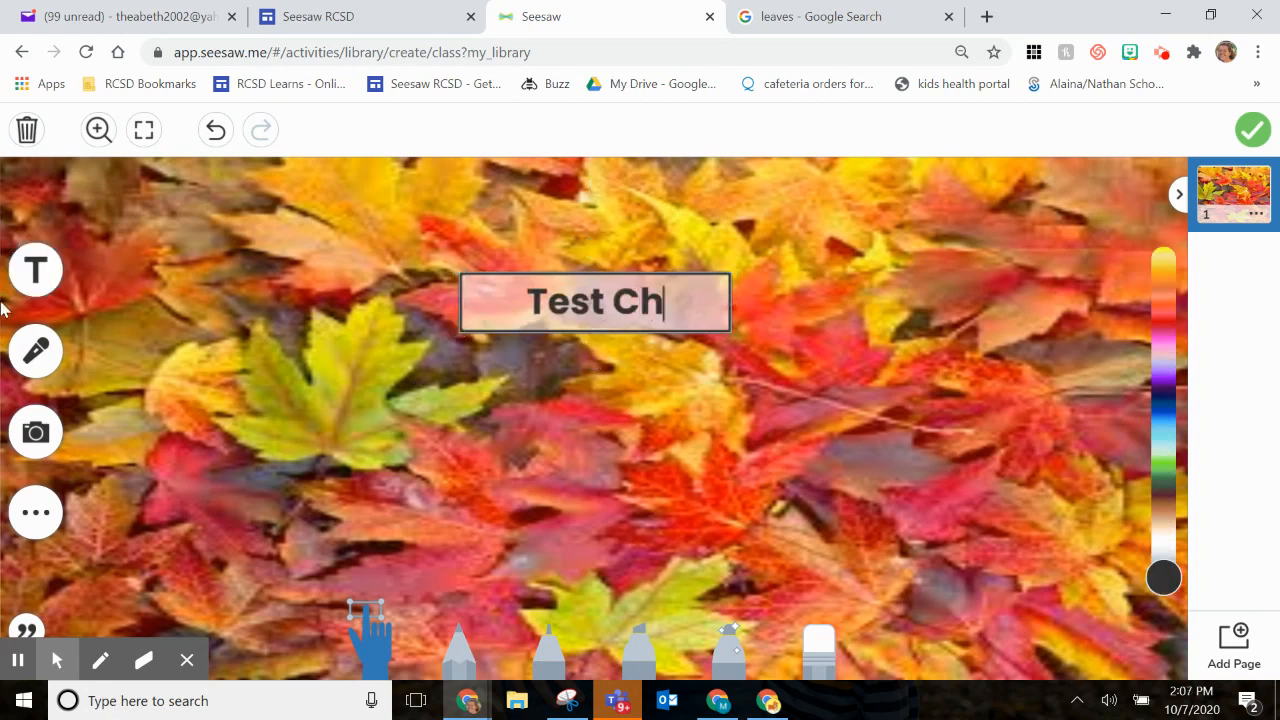
pyautogui.write('oice Board')
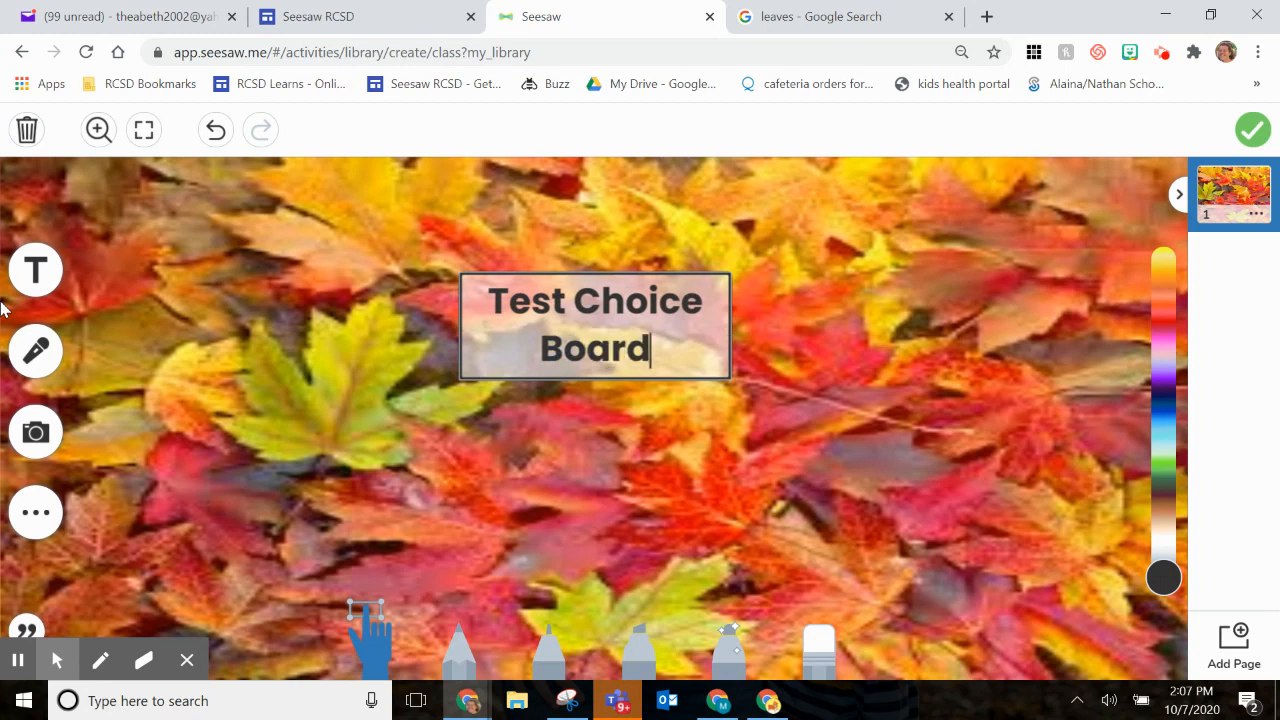
pyautogui.press('Return')
pyautogui.write('Ch')
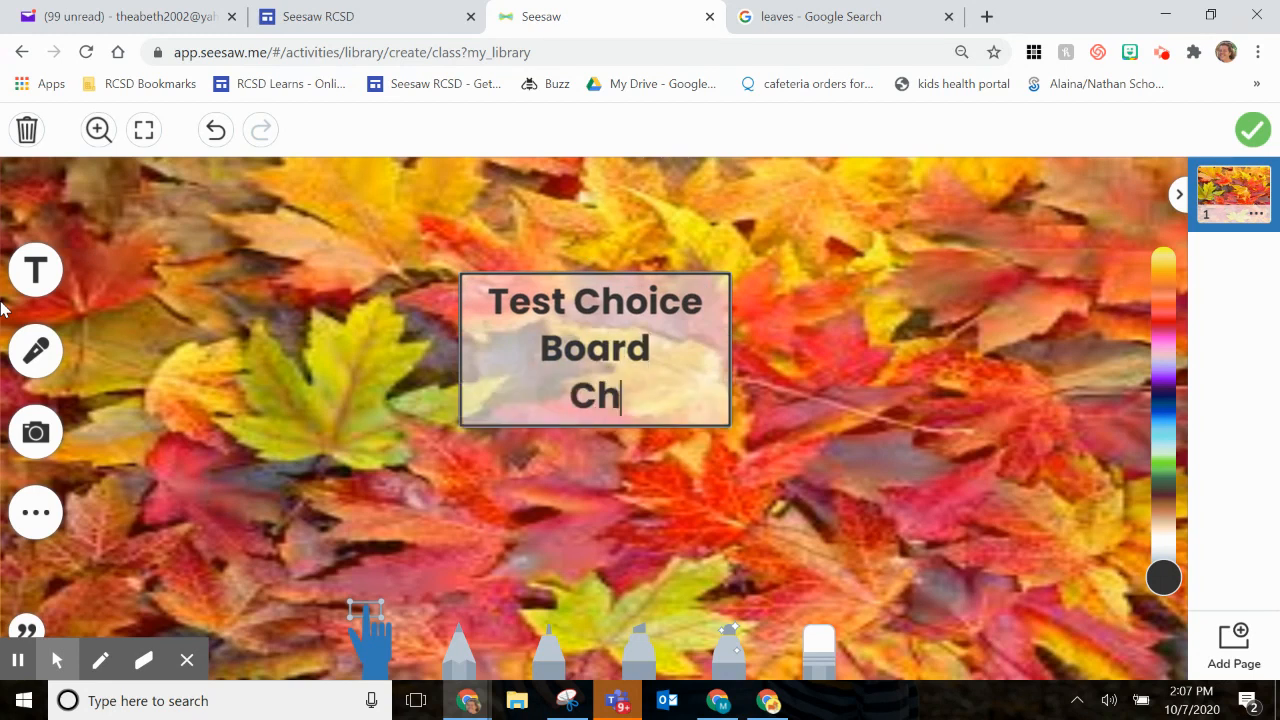
pyautogui.write('oose 3 Activites')
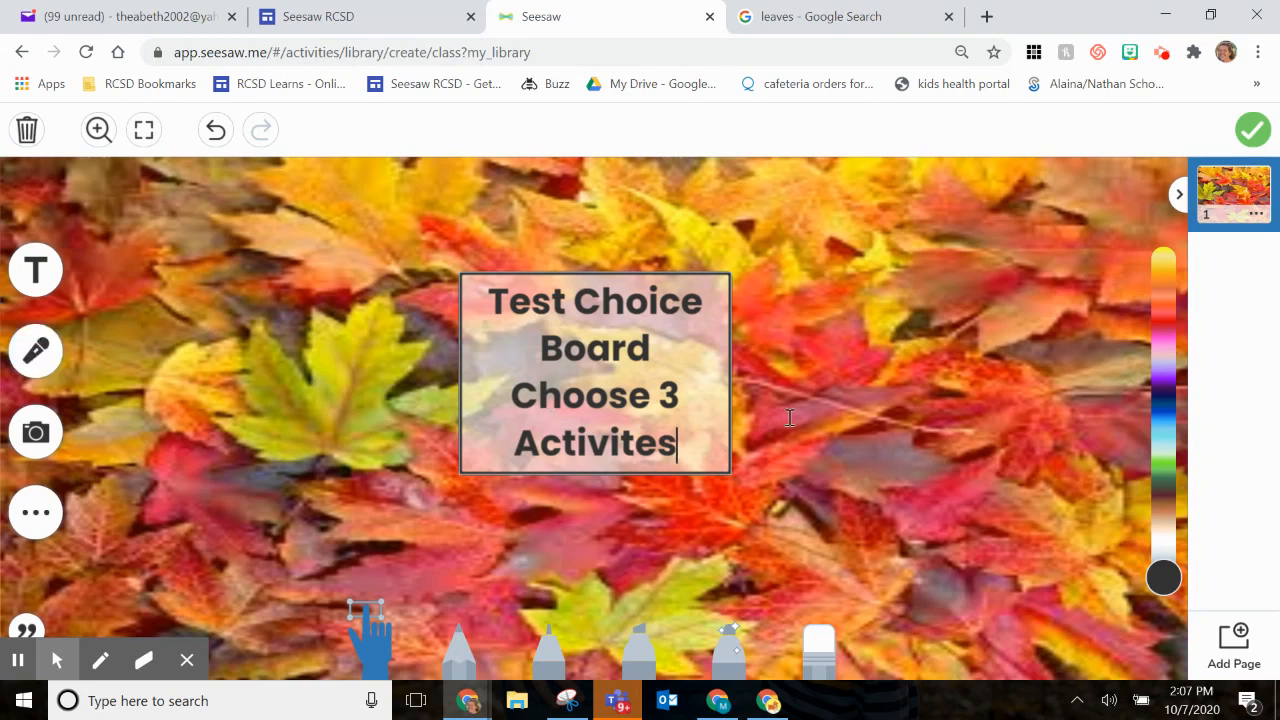
pyautogui.click(851, 420)
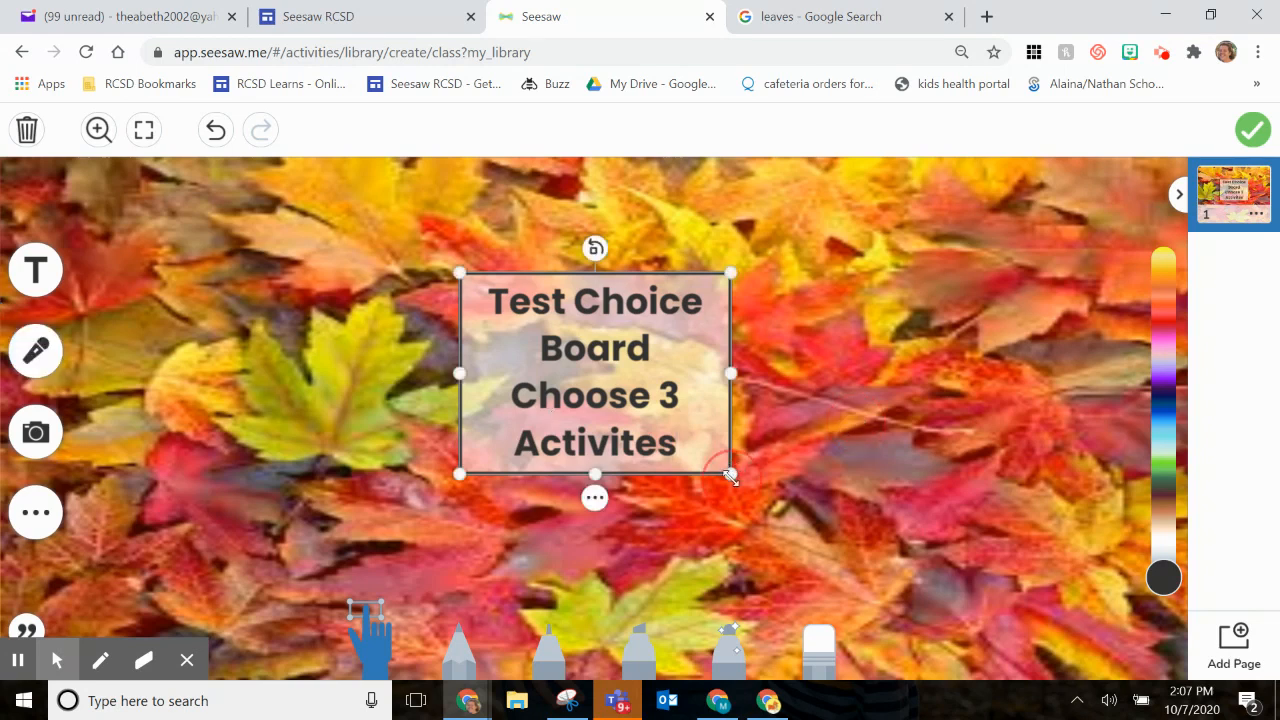
# Shrink the title label, widen it so its text fits on two lines, and move it to the top centre of the page
pyautogui.click(729, 476)
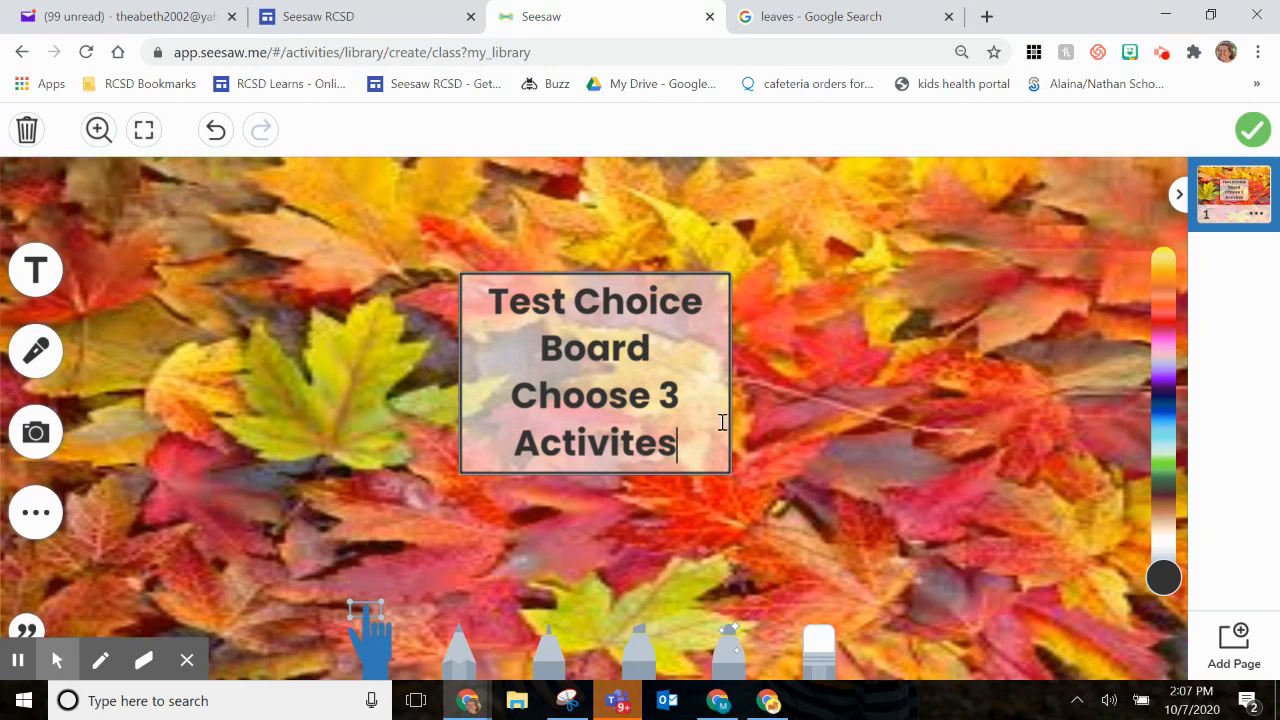
pyautogui.click(762, 478)
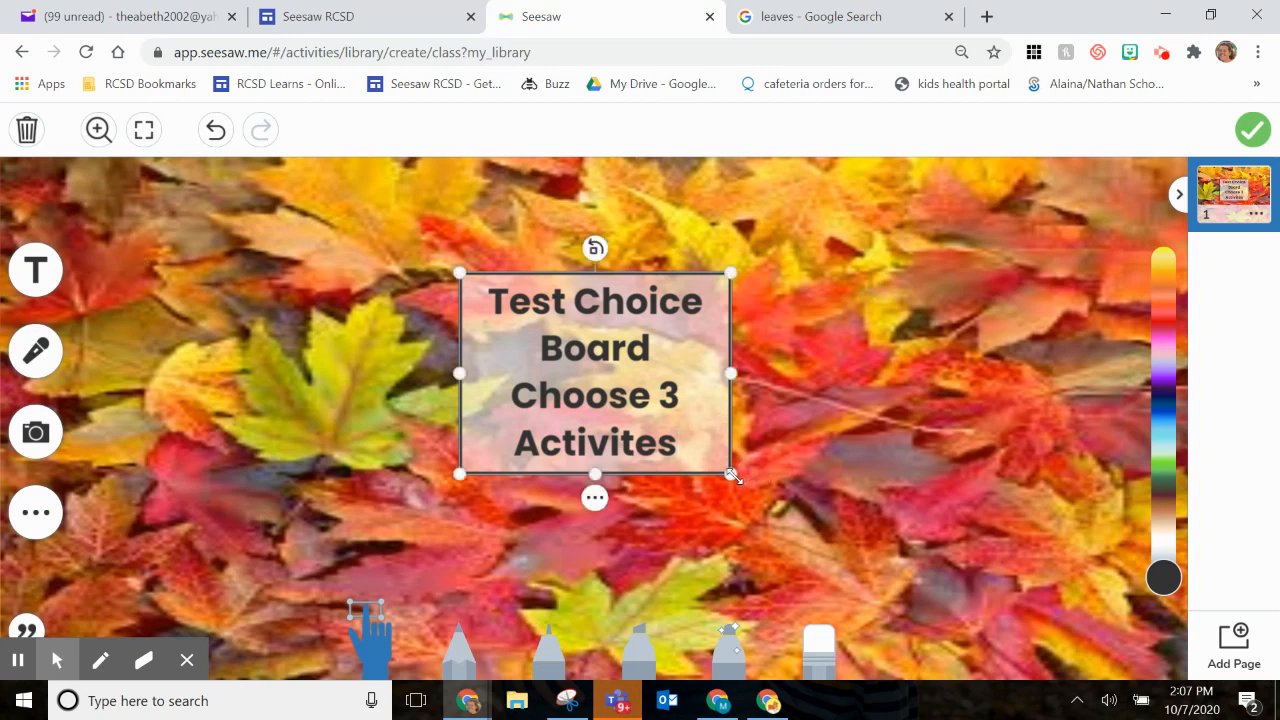
pyautogui.moveTo(730, 474); pyautogui.dragTo(621, 392)
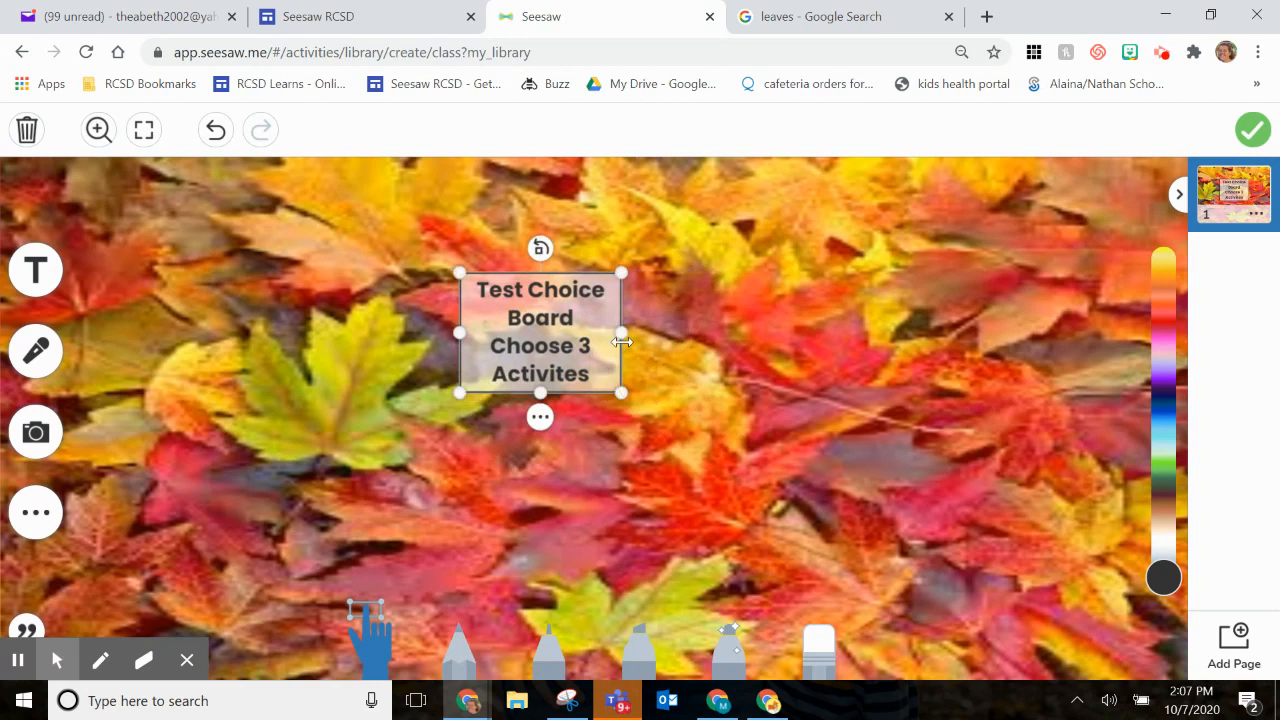
pyautogui.moveTo(621, 330); pyautogui.dragTo(889, 333)
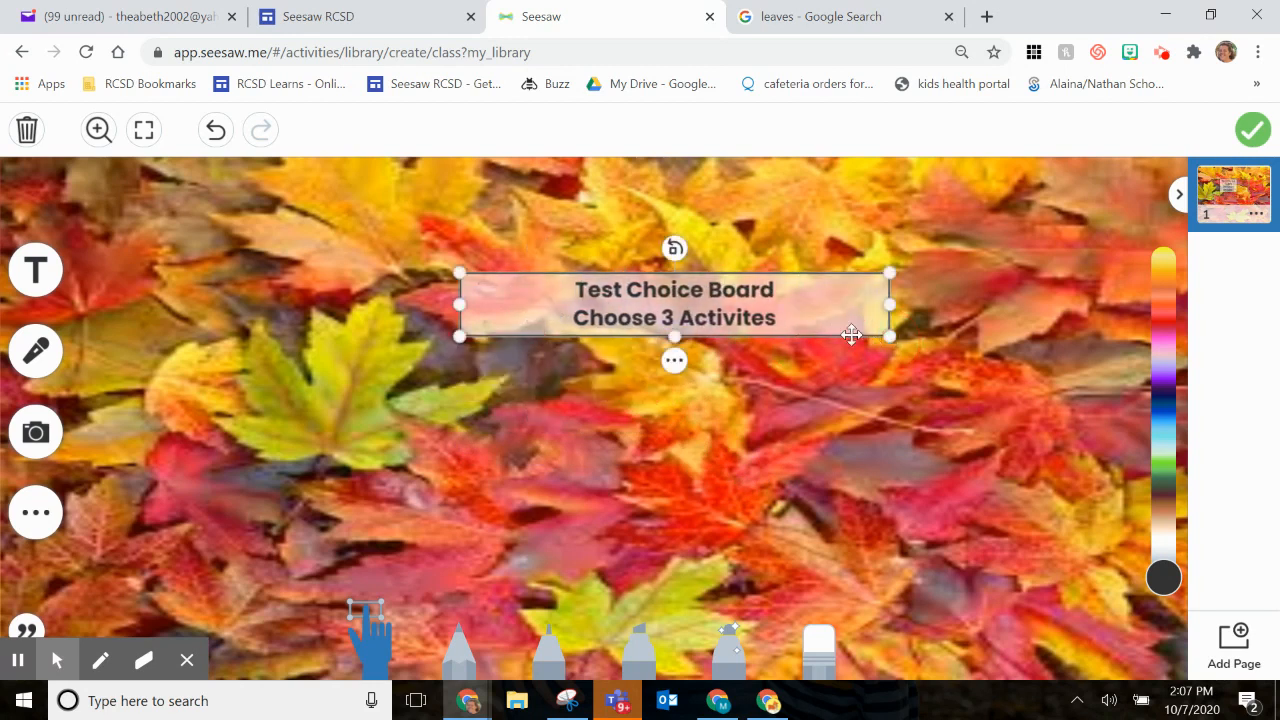
pyautogui.moveTo(768, 294); pyautogui.dragTo(663, 196)
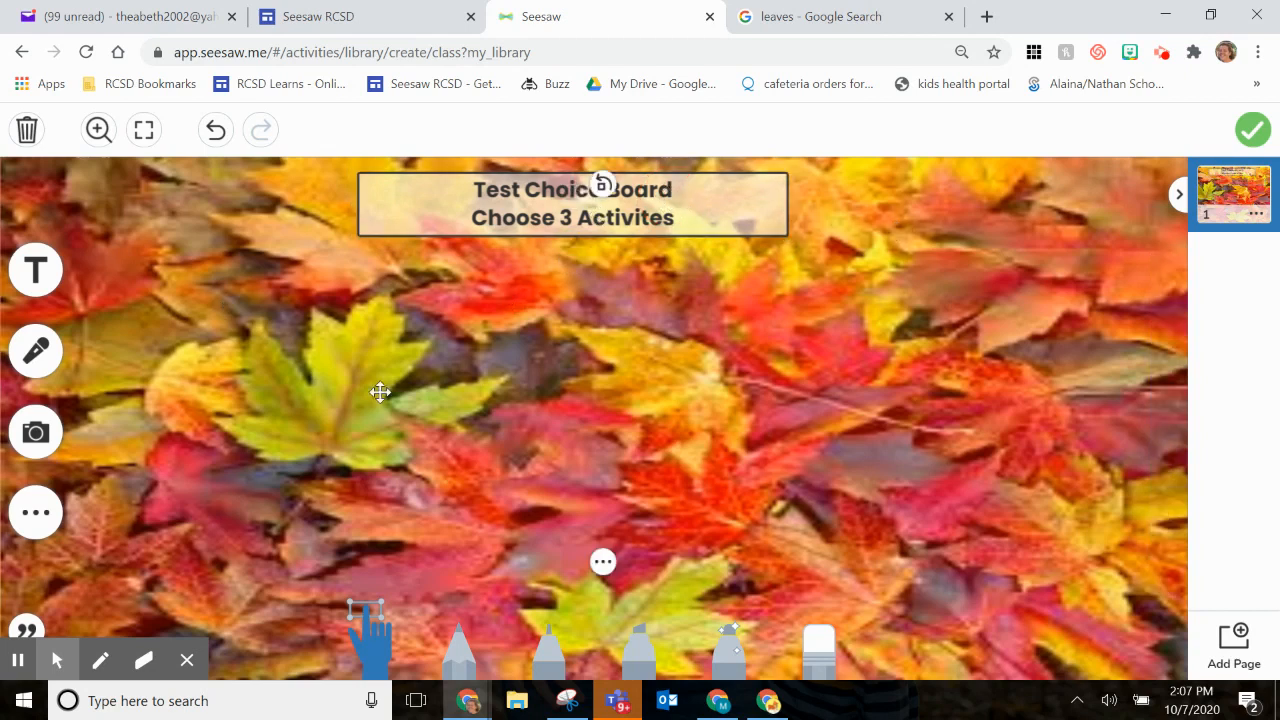
# Insert a blue rounded square shape and place it on the left side of the page, below the title label
pyautogui.click(36, 513)
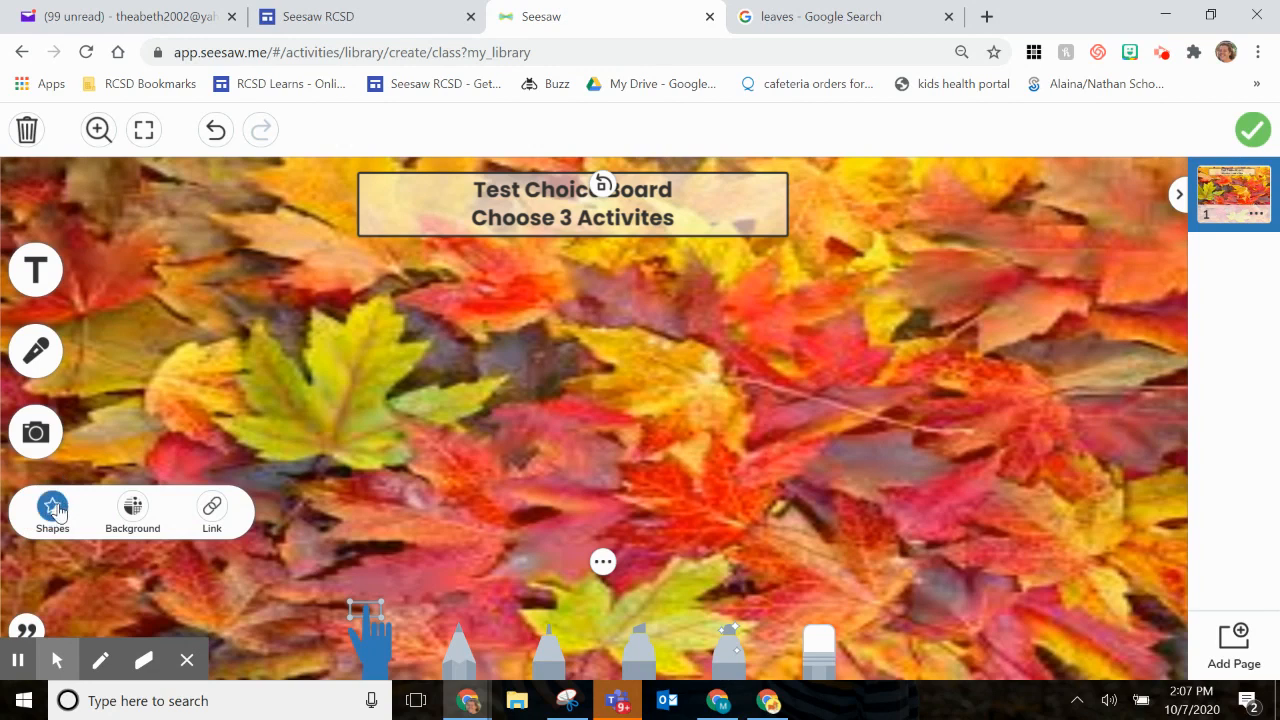
pyautogui.click(53, 508)
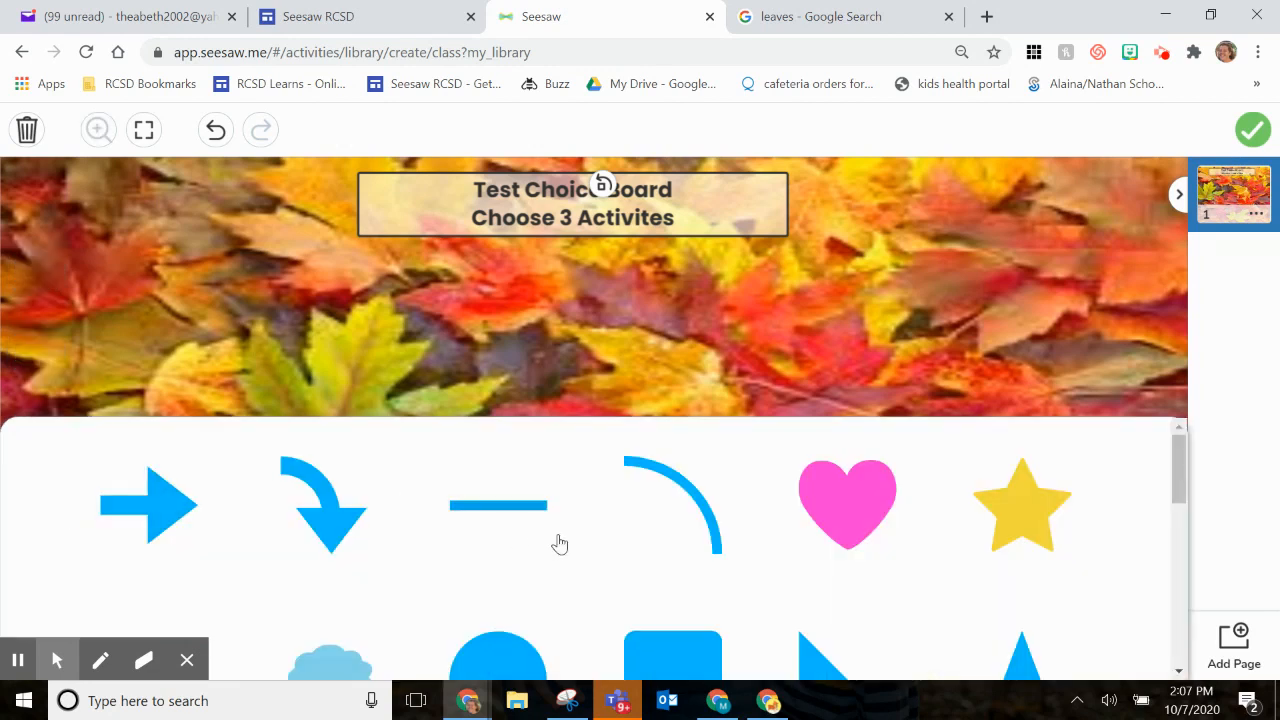
pyautogui.scroll(-2, 560, 543)
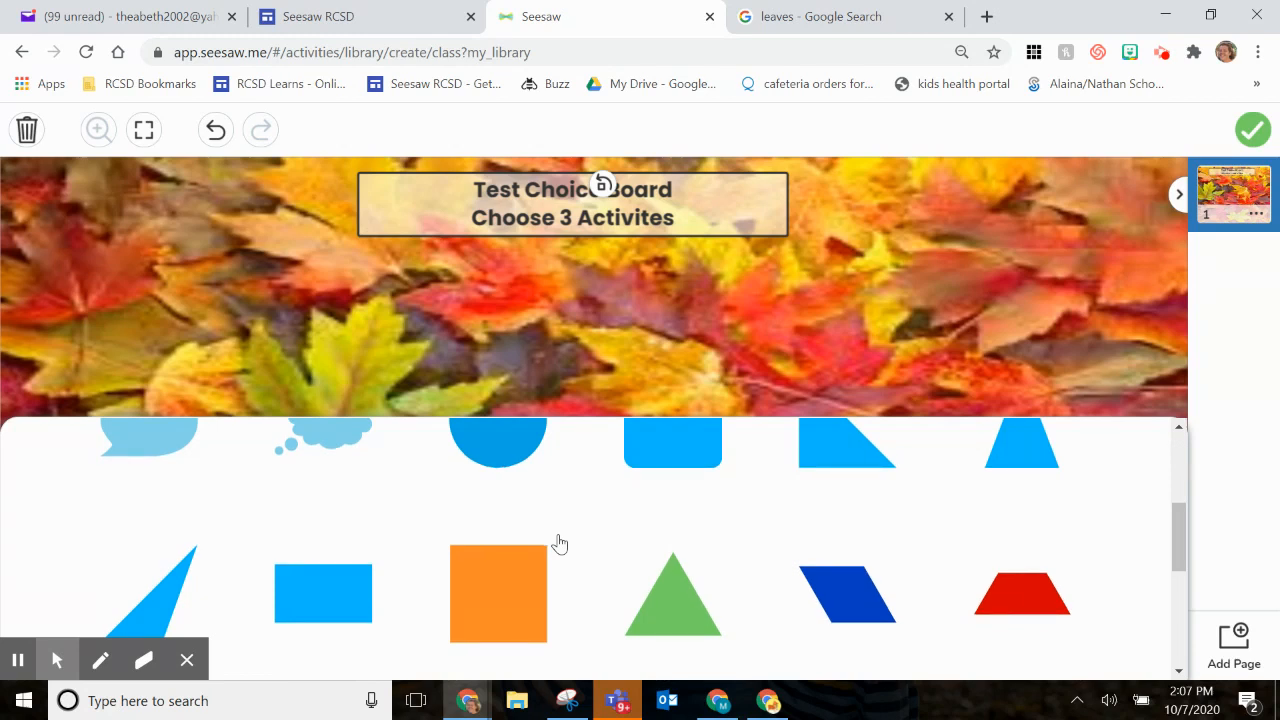
pyautogui.scroll(-2, 558, 543)
pyautogui.scroll(3, 558, 543)
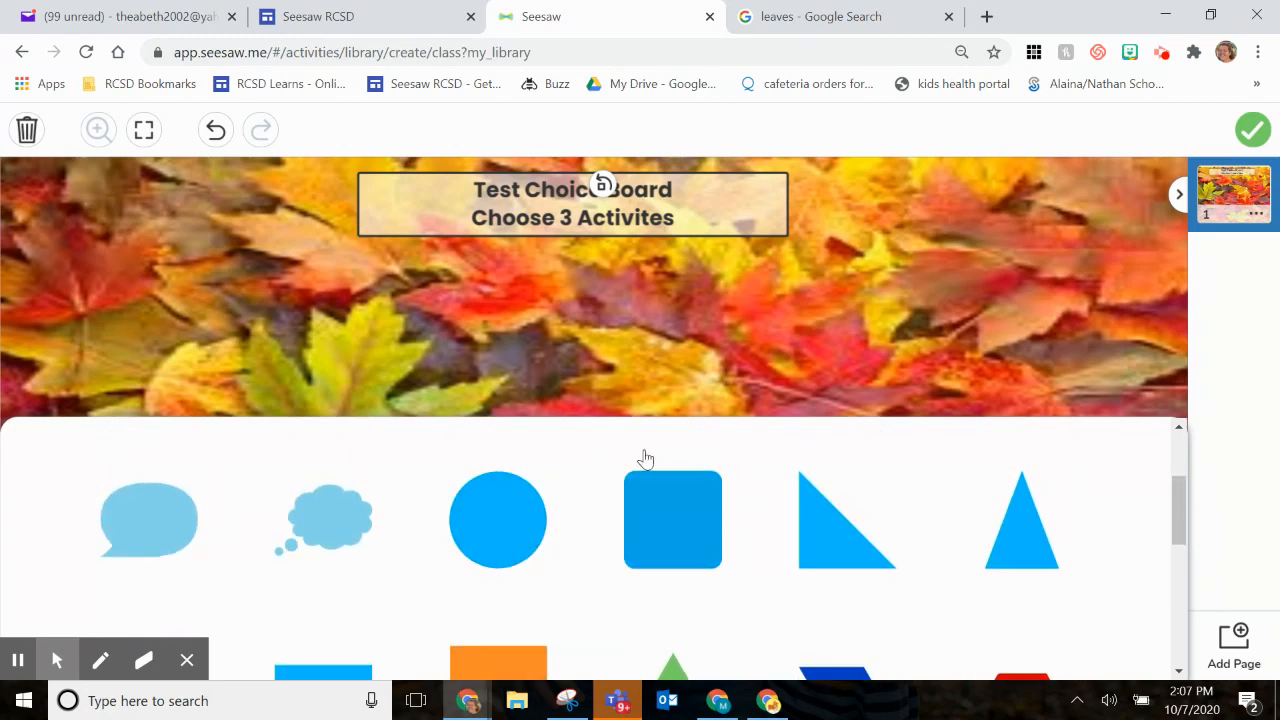
pyautogui.click(656, 537)
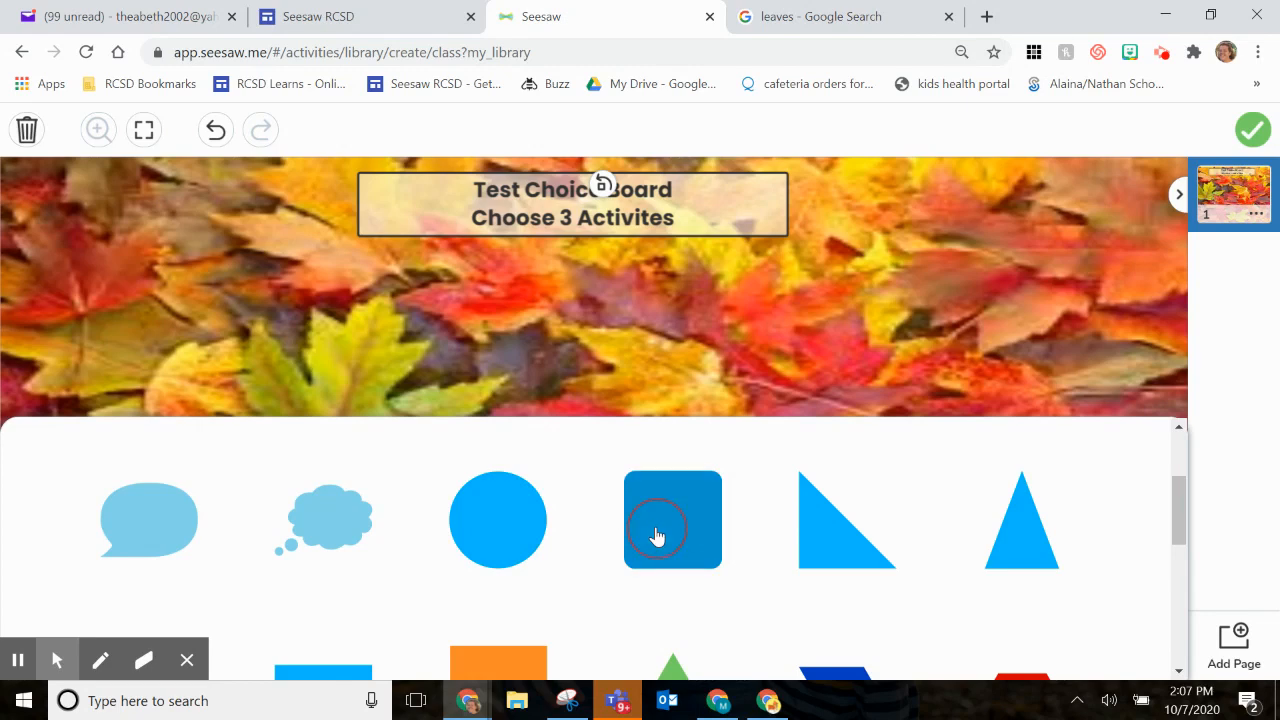
pyautogui.click(615, 345)
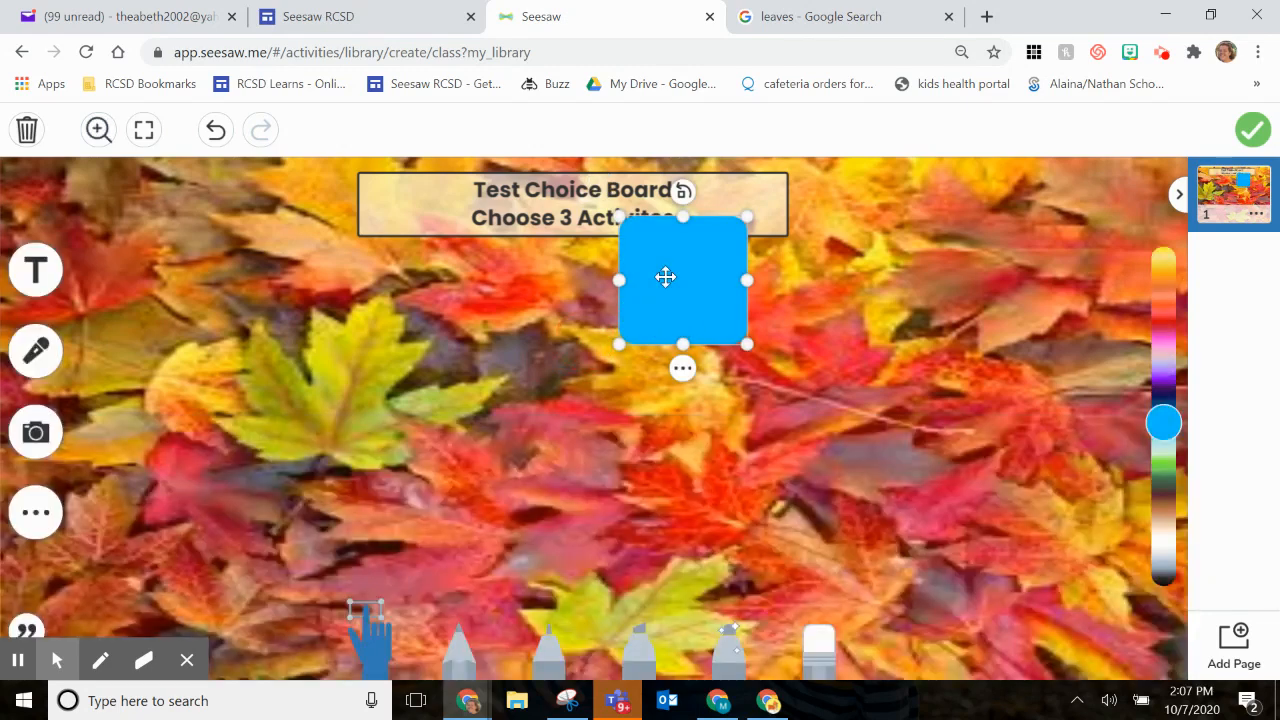
pyautogui.moveTo(666, 277); pyautogui.dragTo(235, 337)
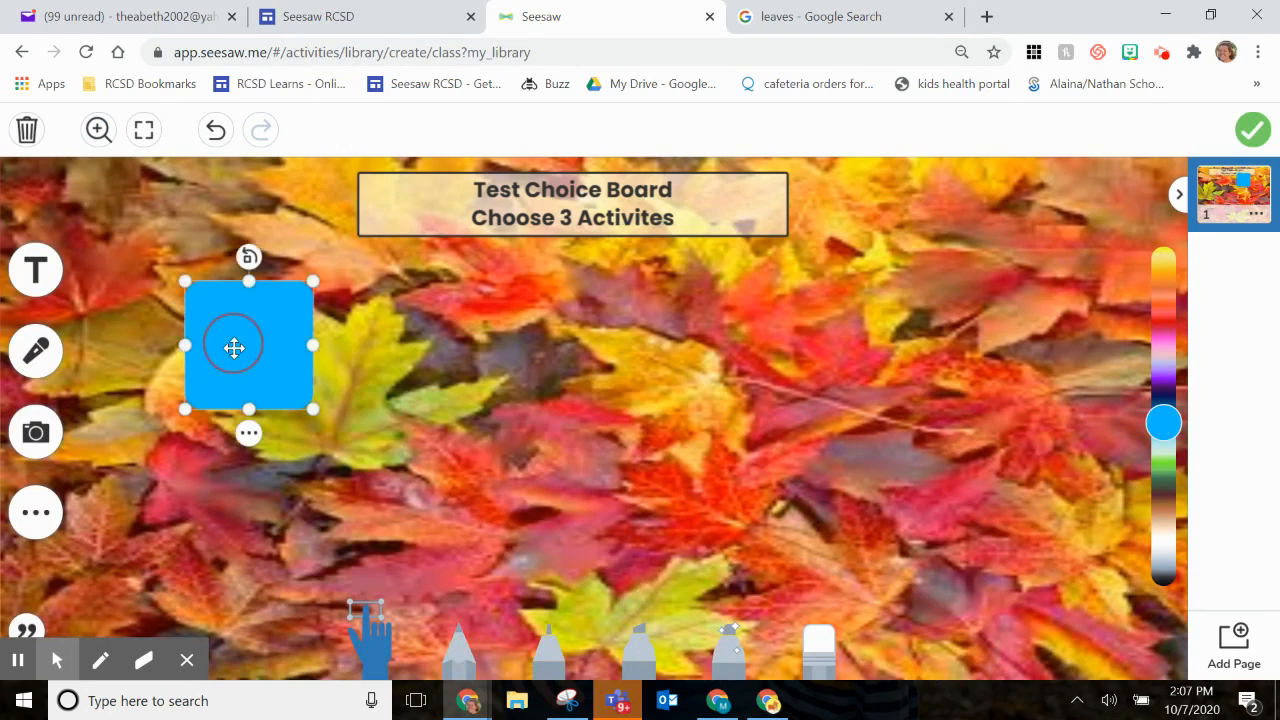
# Try the outline-only and semi-transparent styles on the blue square, and return it to the solid fill
pyautogui.click(249, 437)
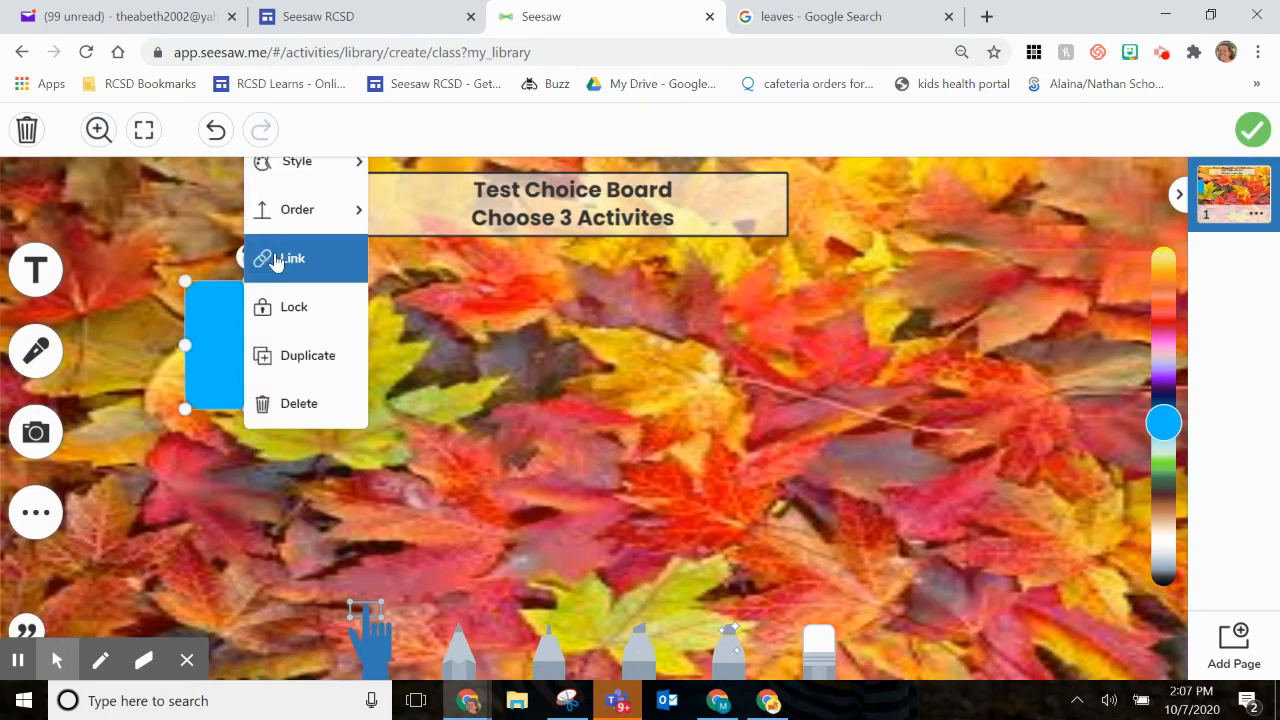
pyautogui.moveTo(313, 170)
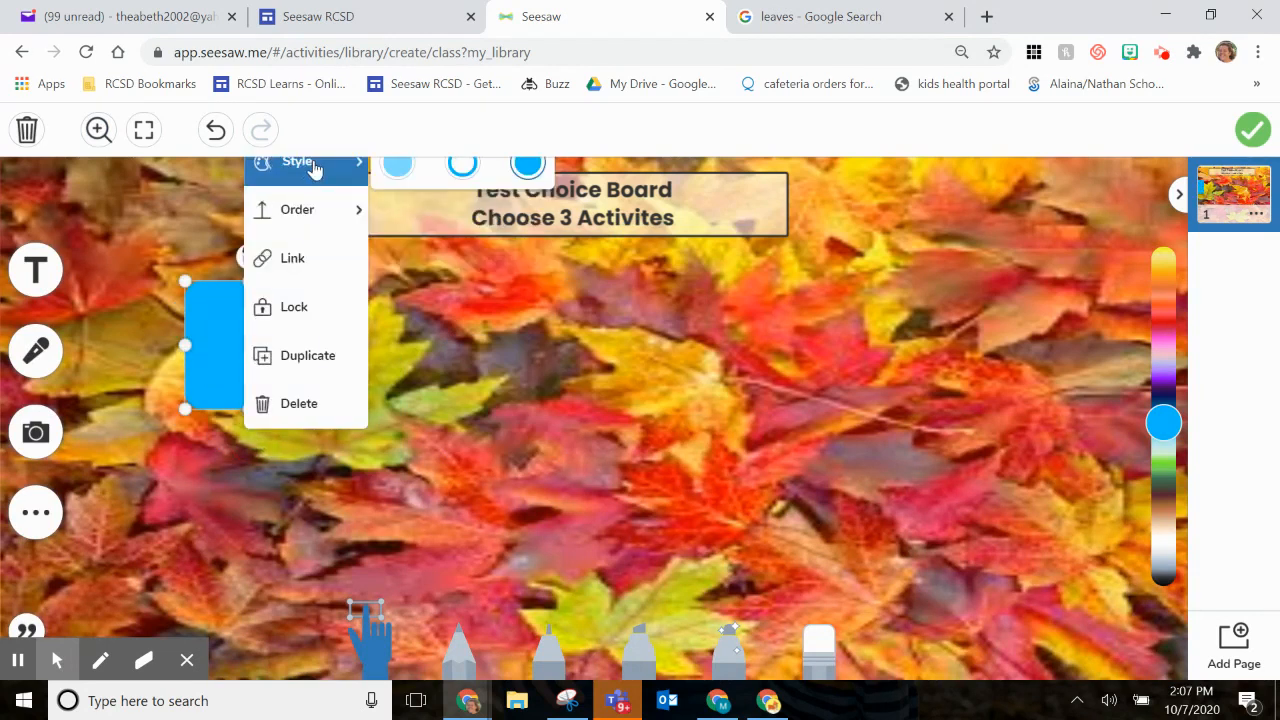
pyautogui.click(466, 167)
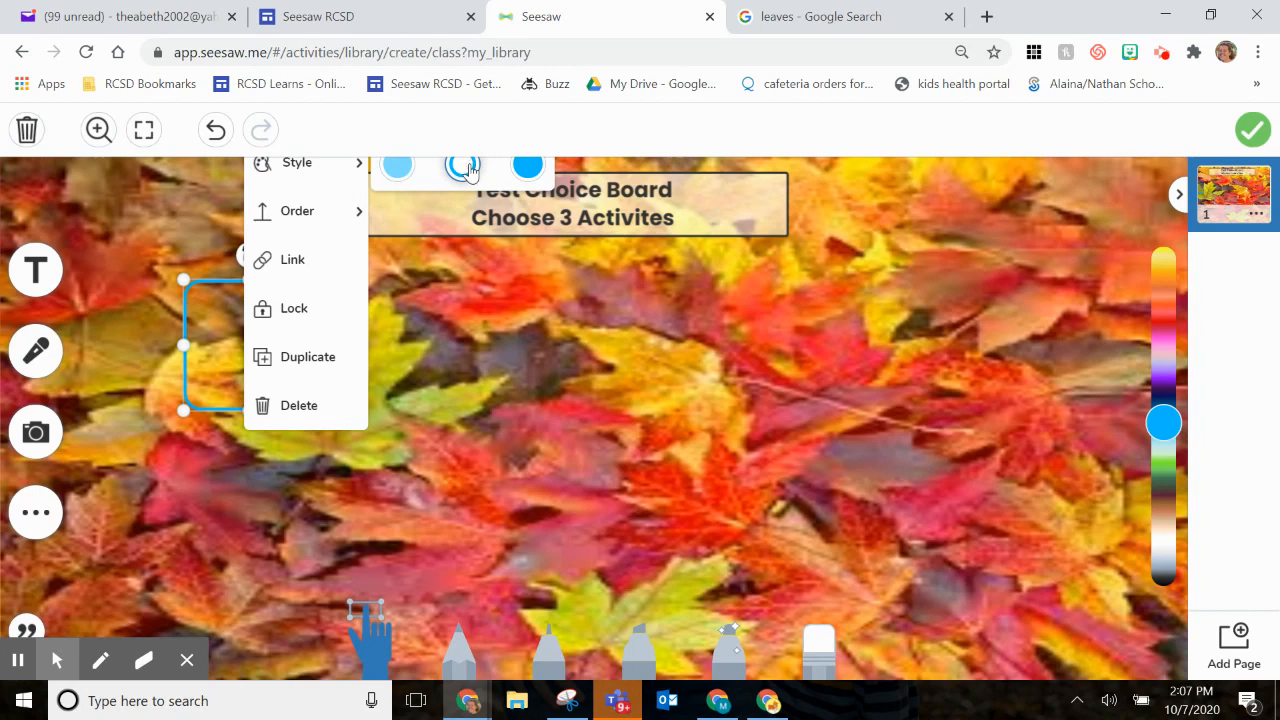
pyautogui.click(396, 172)
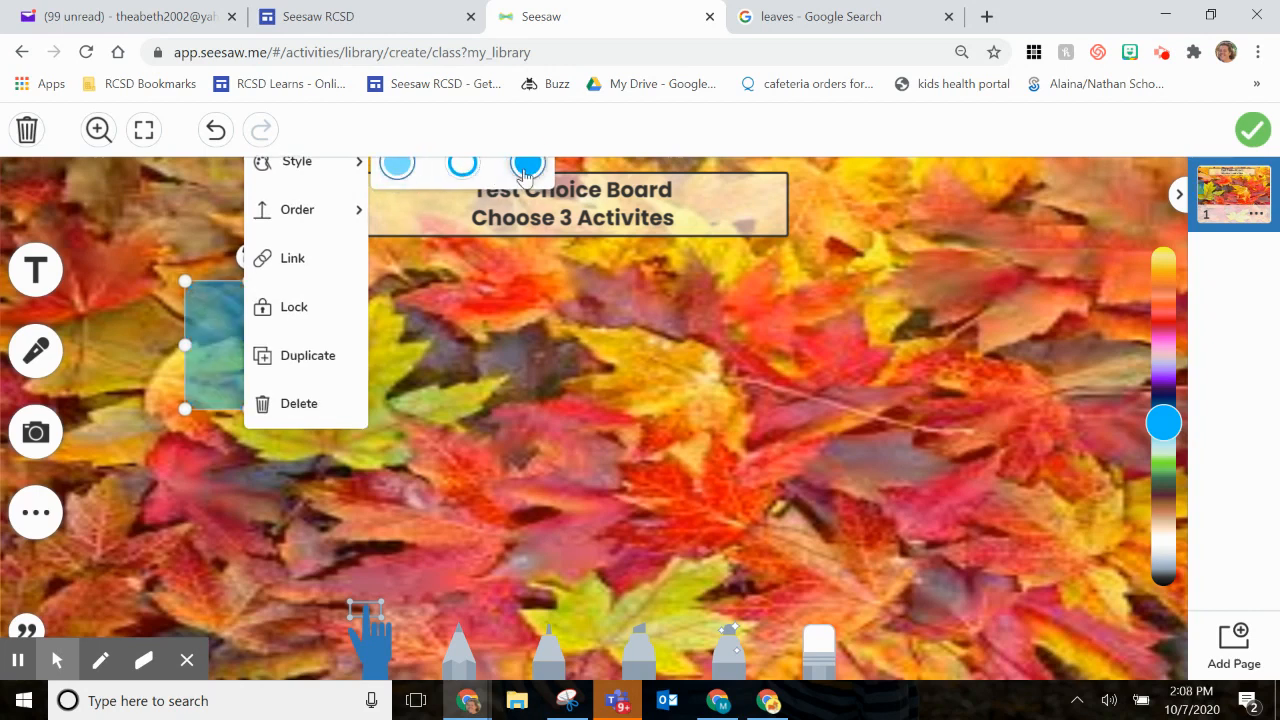
pyautogui.click(527, 165)
# Recolour the blue square golden yellow, and reposition and enlarge it into a wider rectangle slightly lower on the page
pyautogui.click(210, 365)
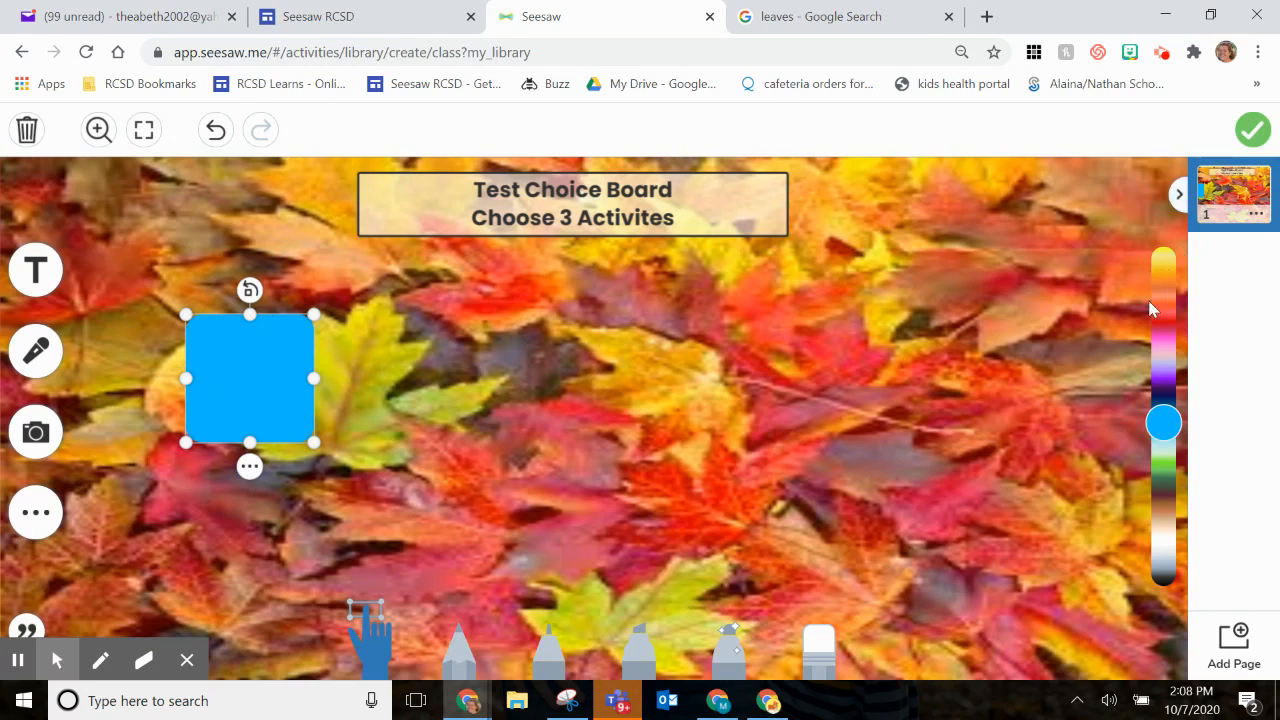
pyautogui.click(1162, 325)
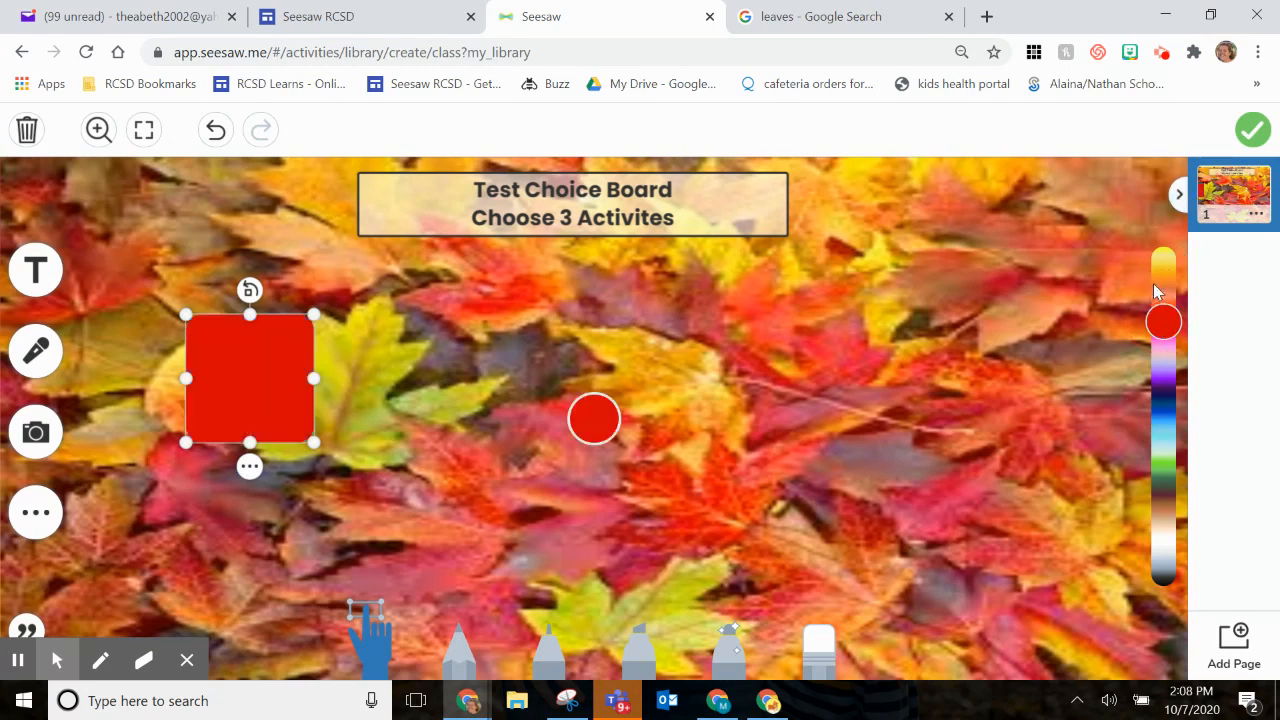
pyautogui.click(1157, 294)
pyautogui.moveTo(1162, 287); pyautogui.dragTo(1162, 268)
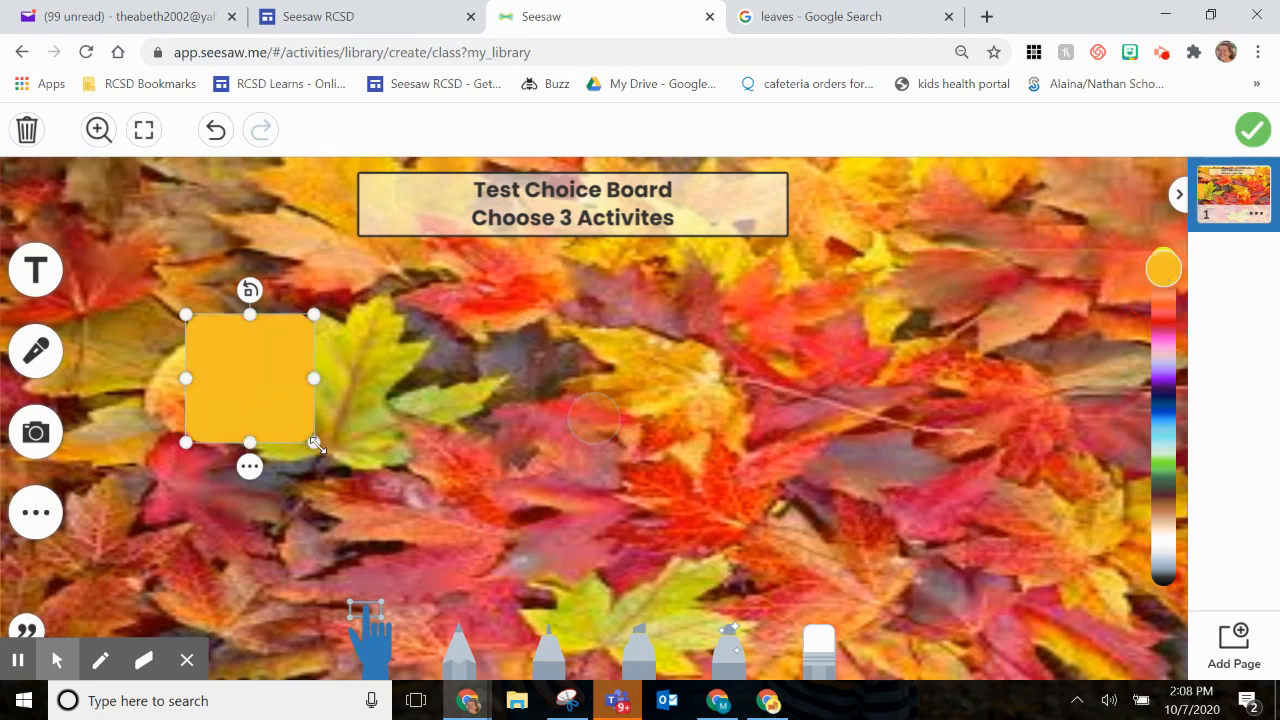
pyautogui.moveTo(314, 442); pyautogui.dragTo(347, 456)
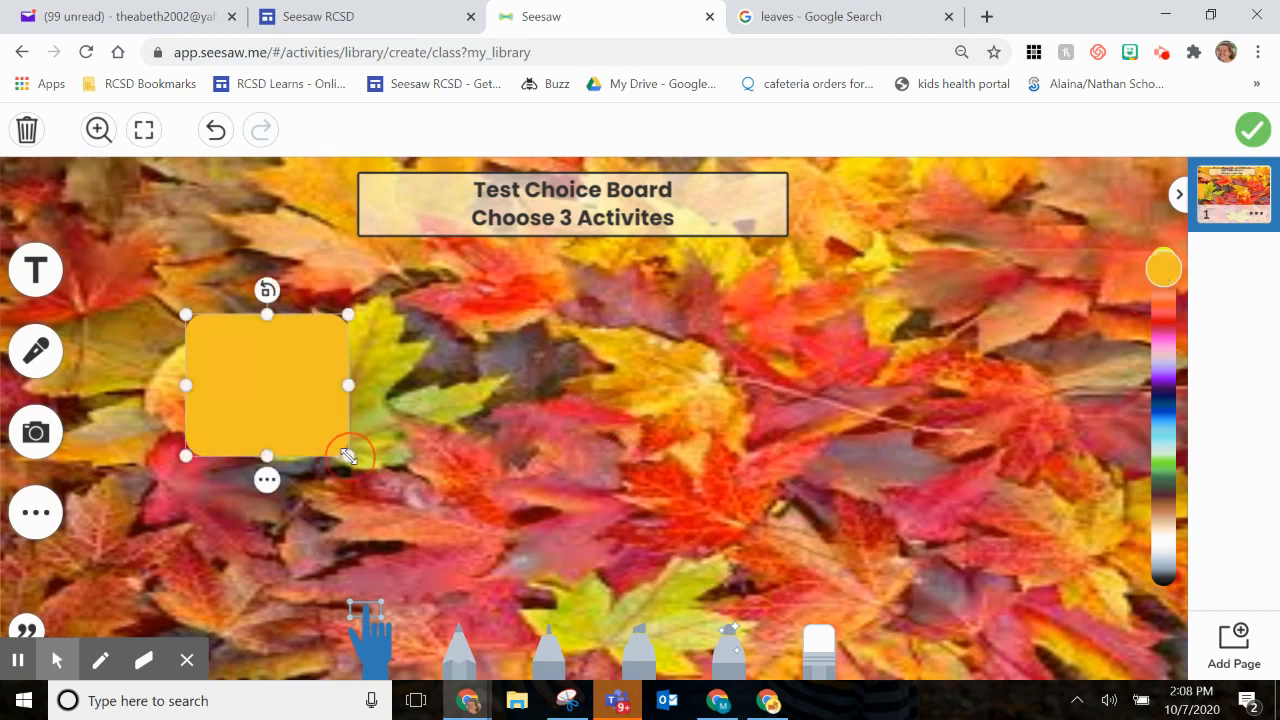
# Duplicate the golden yellow rounded rectangle
pyautogui.click(267, 481)
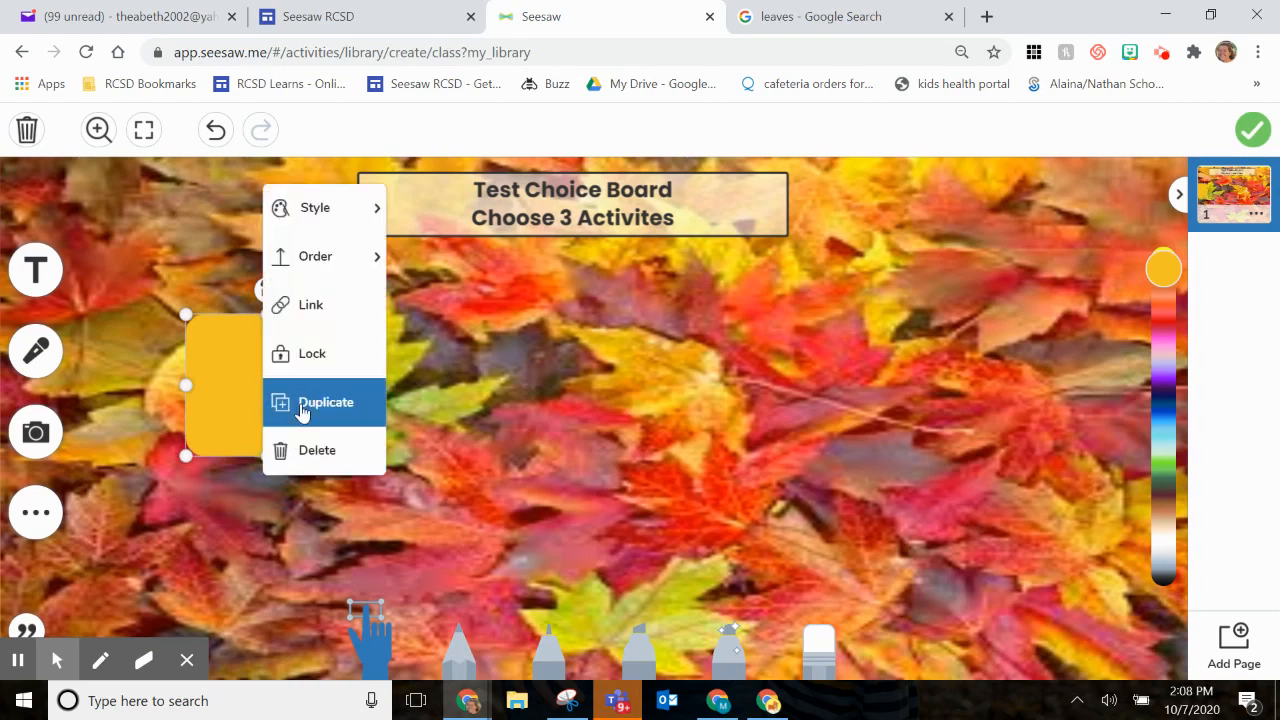